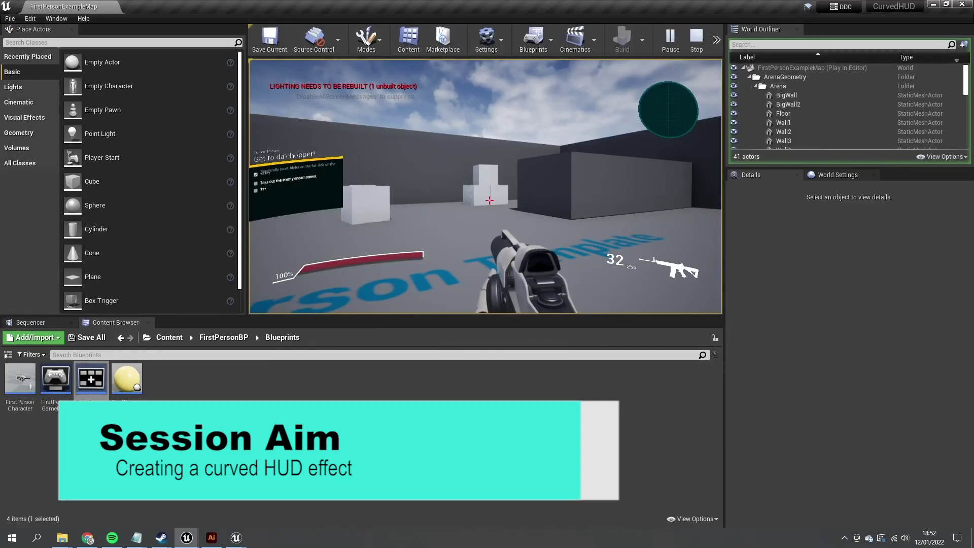
{"action": "key", "text": "w"}
{"action": "key", "text": "a"}
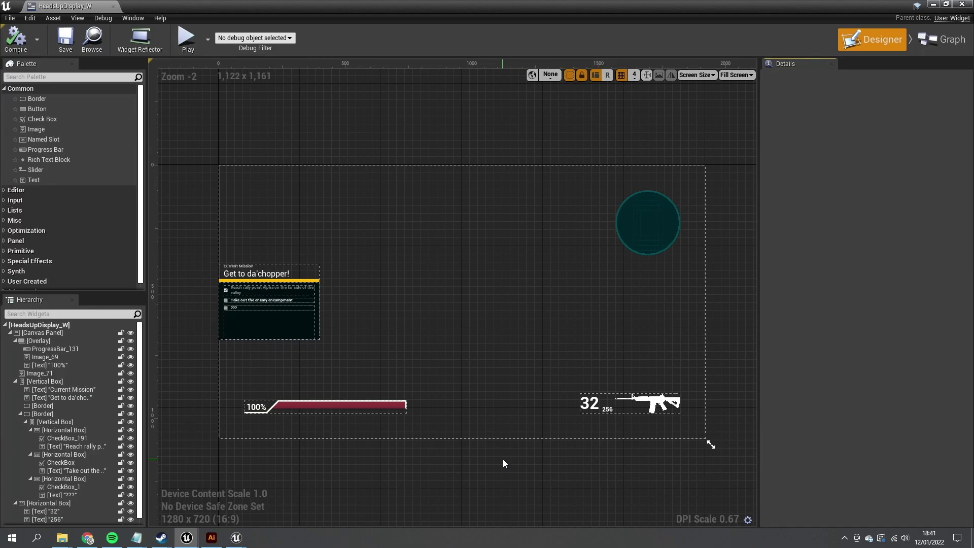
Close the HeadsUpDisplay_W editor and create a material named CurvedEffect_M in the UI folder
{"action": "left_click", "coordinate": [961, 5]}
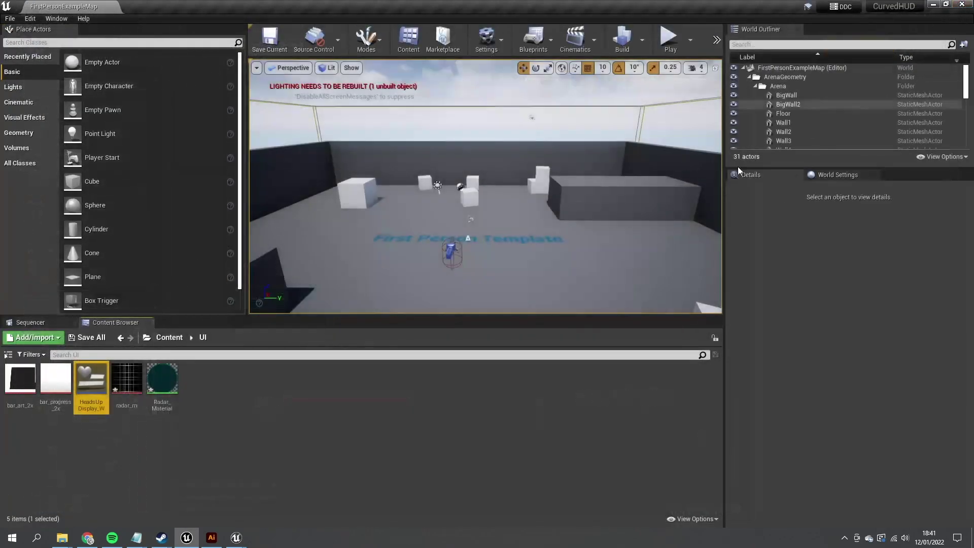
{"action": "right_click", "coordinate": [225, 401]}
{"action": "left_click", "coordinate": [245, 186]}
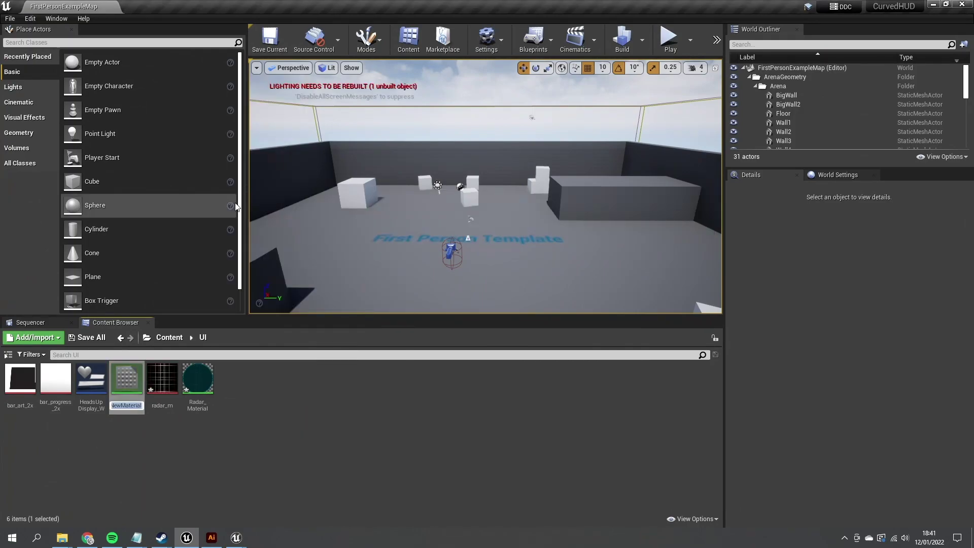
{"action": "type", "text": "CurvedEff"}
{"action": "type", "text": "ect_M"}
{"action": "key", "text": "Return"}
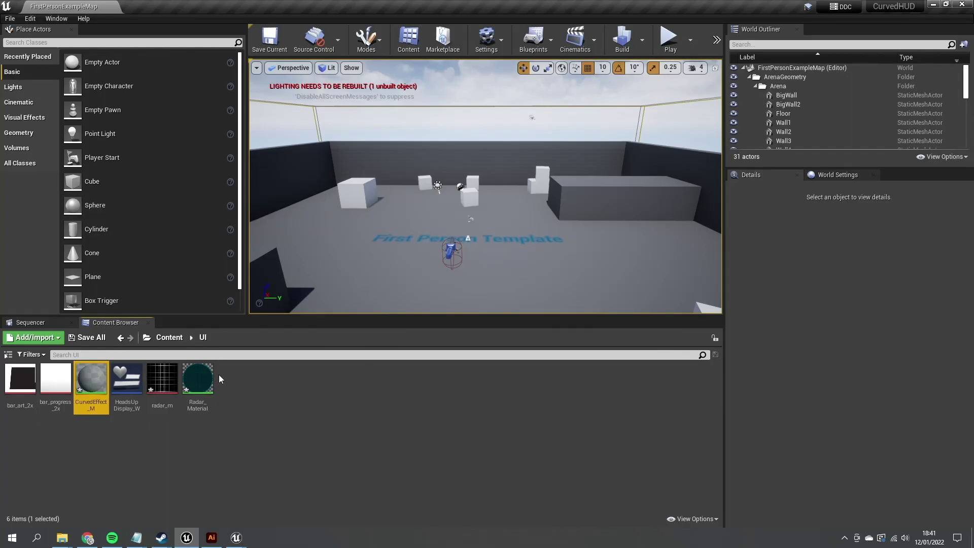
Open the CurvedEffect_M material and set its Material Domain to User Interface
{"action": "mouse_move", "coordinate": [100, 376]}
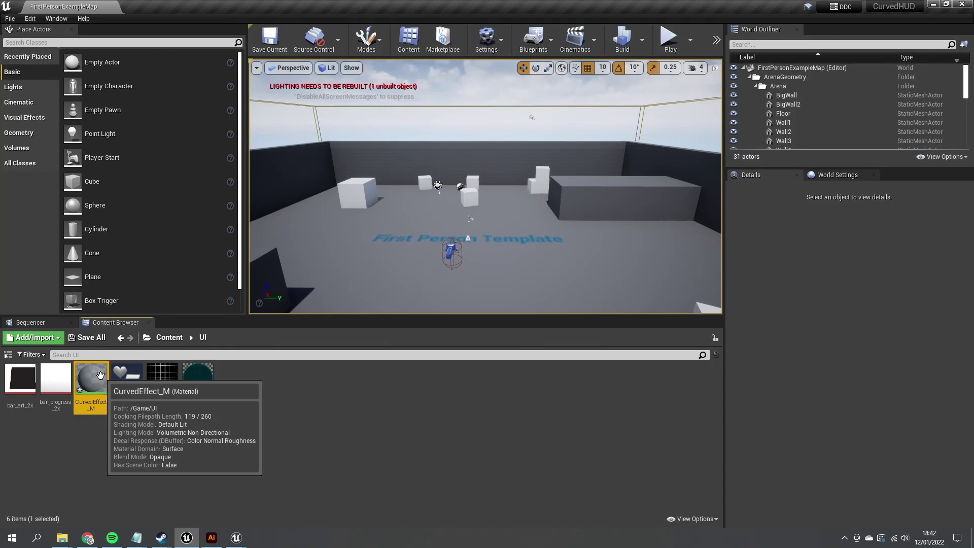
{"action": "double_click", "coordinate": [92, 378]}
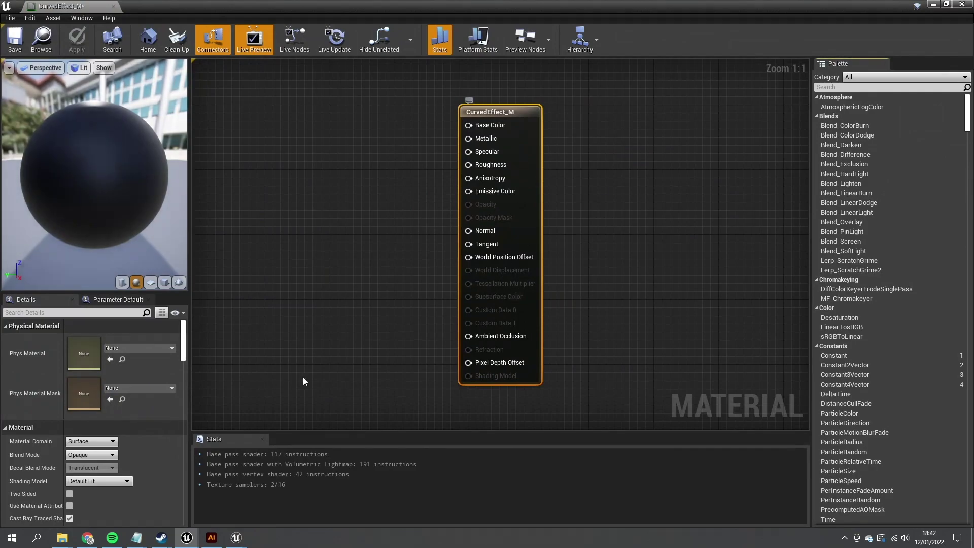
{"action": "left_click", "coordinate": [91, 441]}
{"action": "left_click", "coordinate": [96, 481]}
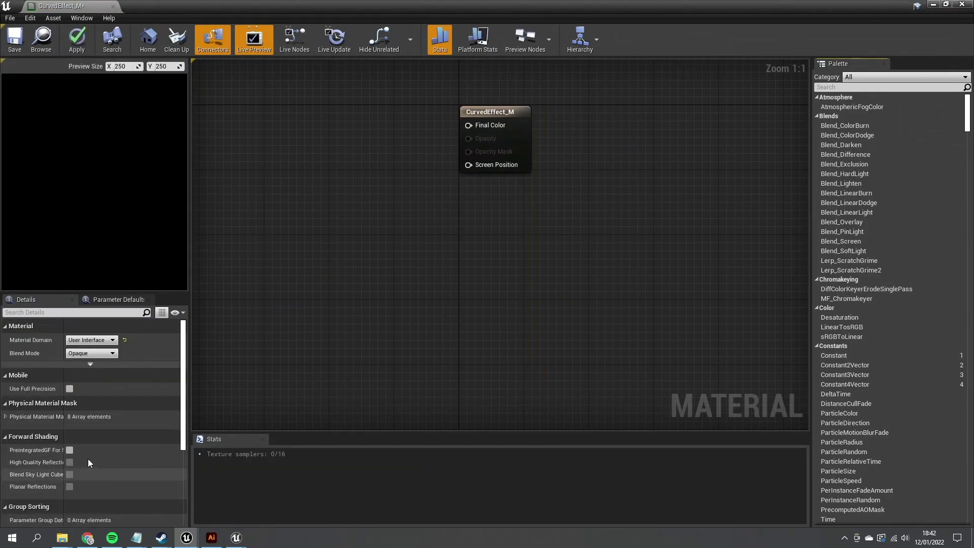
Add a Texture Sample node before the material output and convert it to a parameter named UITexture
{"action": "right_click_drag", "start_coordinate": [423, 266], "coordinate": [504, 368]}
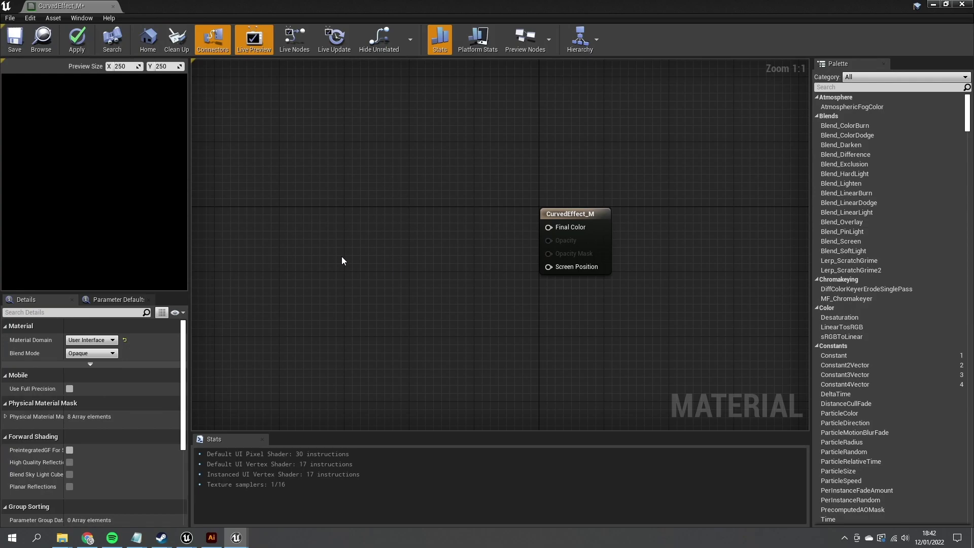
{"action": "right_click_drag", "start_coordinate": [349, 220], "coordinate": [359, 229]}
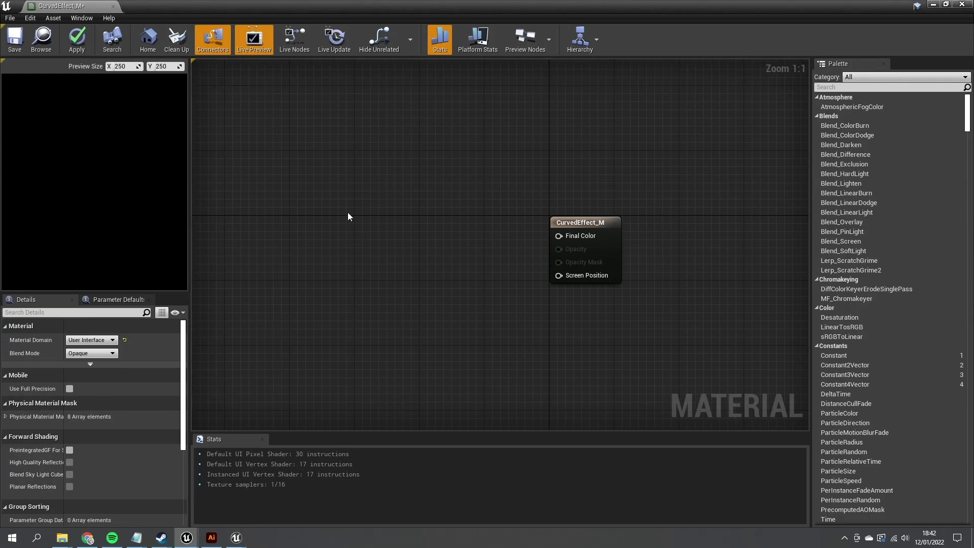
{"action": "key", "text": "t"}
{"action": "left_click", "coordinate": [348, 213]}
{"action": "left_click_drag", "start_coordinate": [385, 286], "coordinate": [420, 311]}
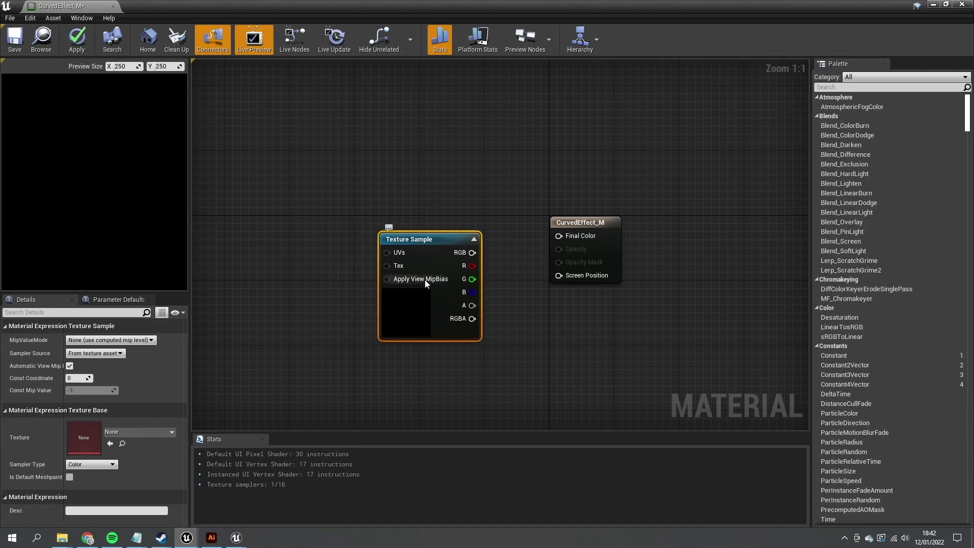
{"action": "right_click", "coordinate": [424, 258]}
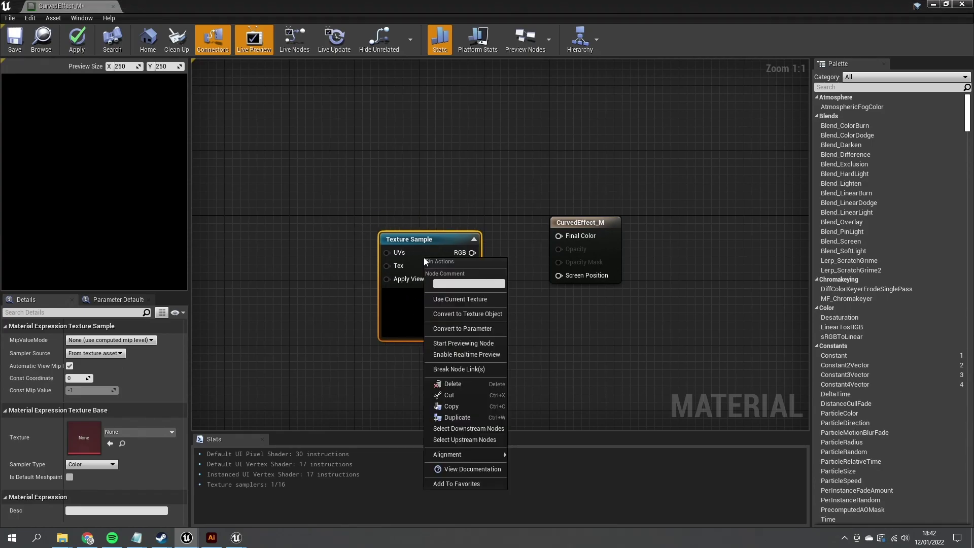
{"action": "left_click", "coordinate": [462, 331]}
{"action": "type", "text": "UITexture"}
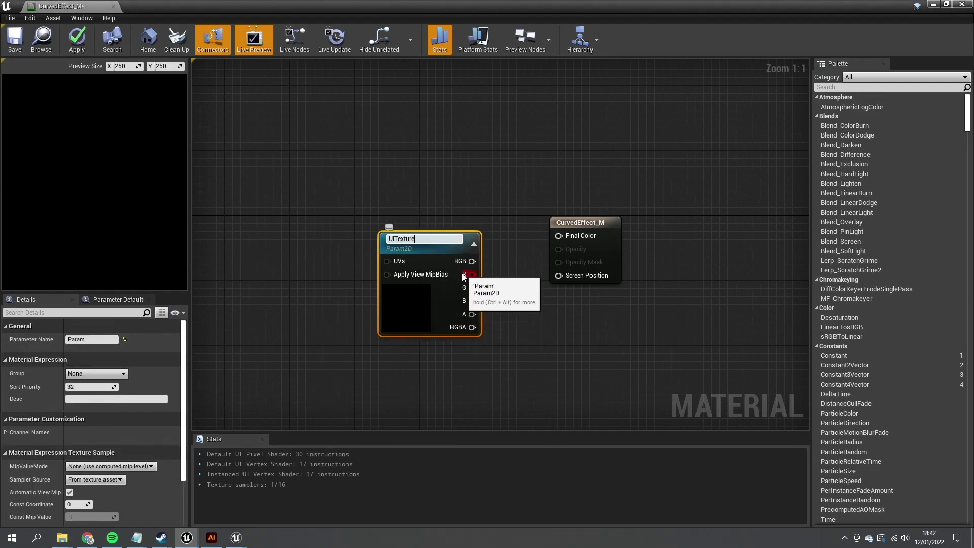
{"action": "key", "text": "Return"}
Connect UITexture's RGB to Final Color, set the Blend Mode to Translucent and connect its alpha to Opacity
{"action": "left_click_drag", "start_coordinate": [430, 308], "coordinate": [399, 309]}
{"action": "left_click_drag", "start_coordinate": [442, 261], "coordinate": [585, 264]}
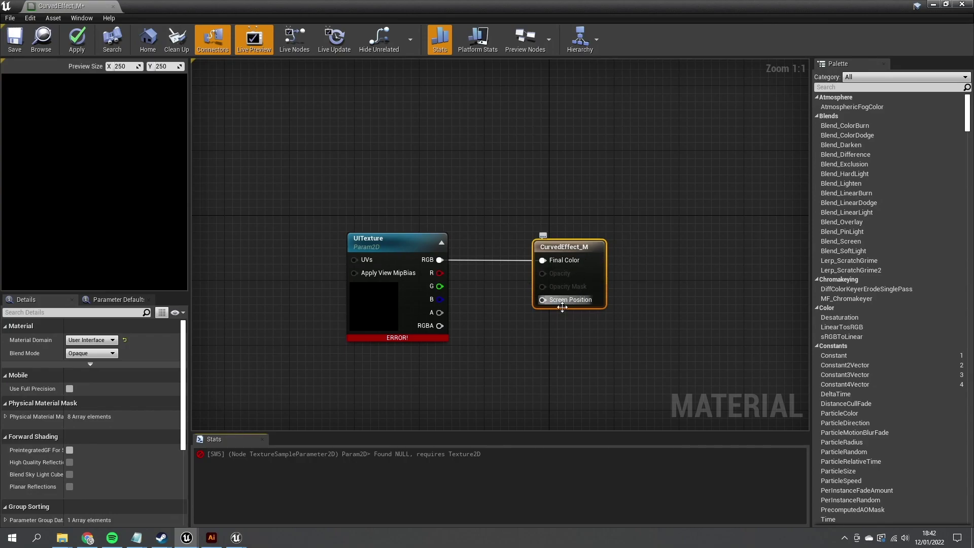
{"action": "left_click", "coordinate": [86, 353]}
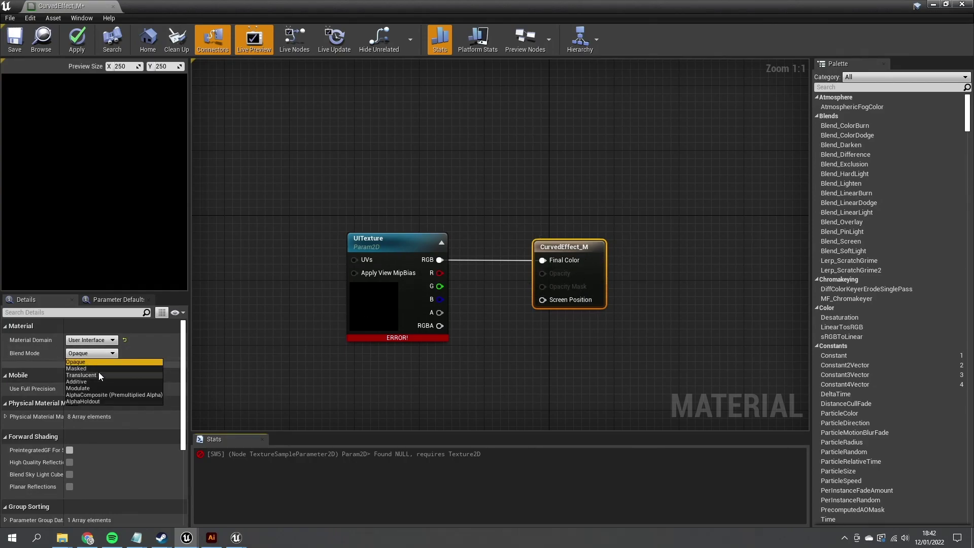
{"action": "left_click", "coordinate": [99, 375]}
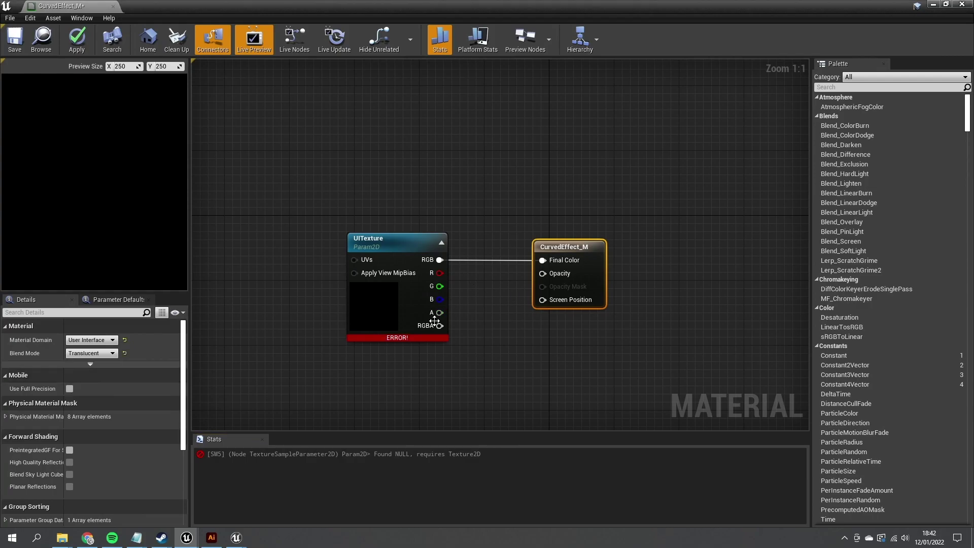
{"action": "left_click_drag", "start_coordinate": [441, 313], "coordinate": [553, 274]}
Assign the AICON-Green texture as the default texture of the UITexture parameter
{"action": "right_click_drag", "start_coordinate": [374, 327], "coordinate": [477, 211]}
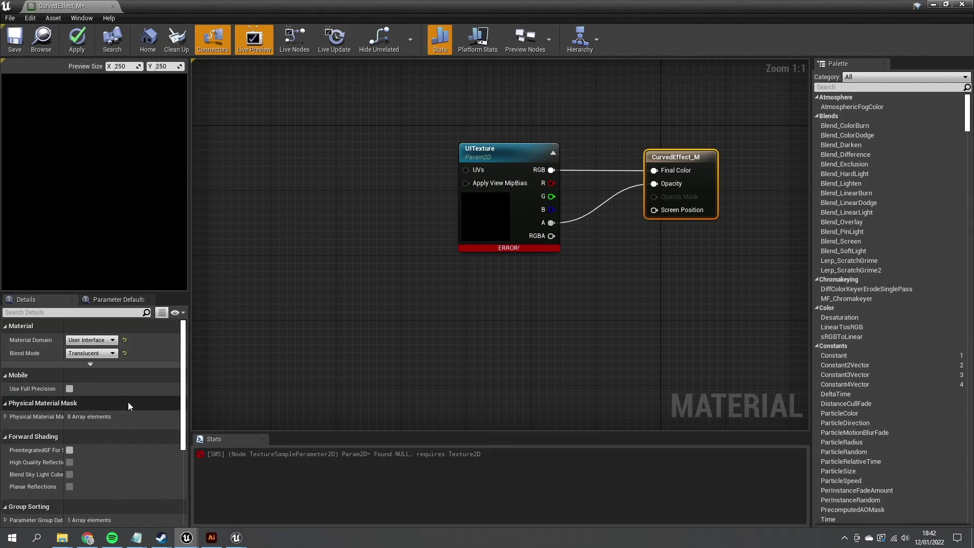
{"action": "left_click", "coordinate": [509, 221]}
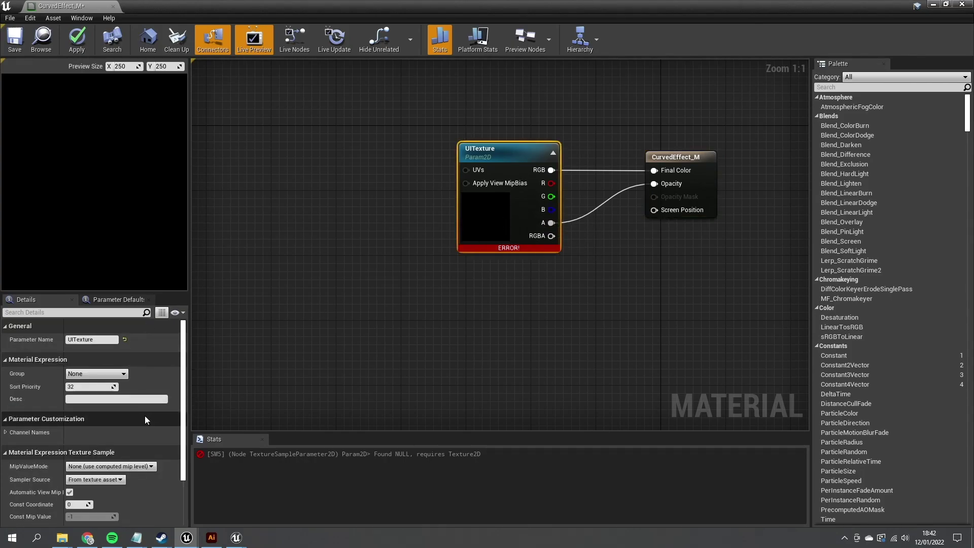
{"action": "scroll", "coordinate": [62, 421], "scroll_direction": "down", "scroll_amount": 3}
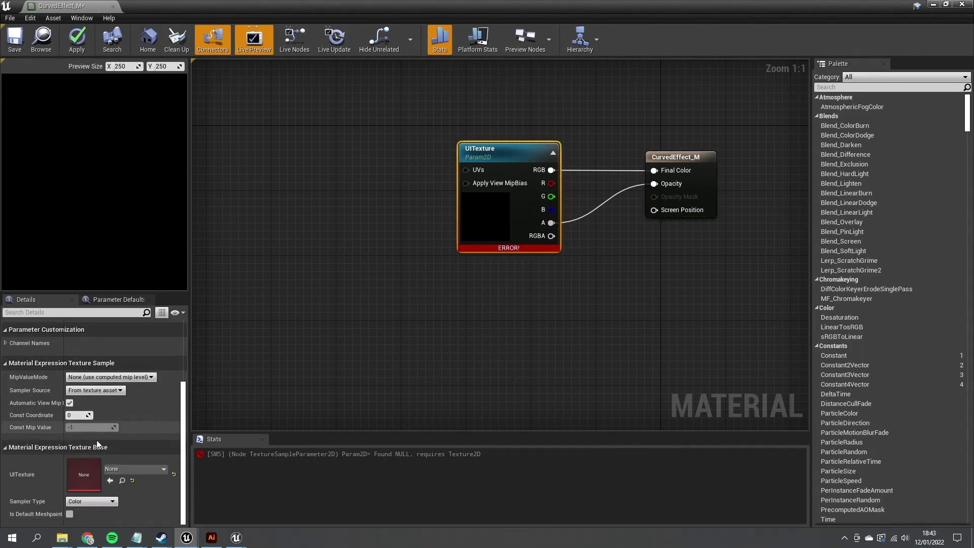
{"action": "left_click", "coordinate": [127, 468]}
{"action": "left_click", "coordinate": [146, 412]}
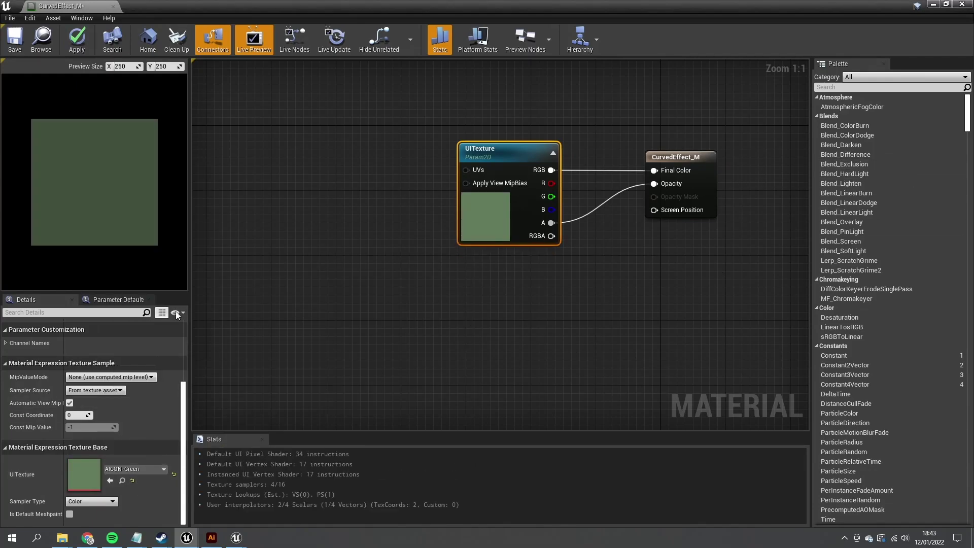
Add a Texture Coordinate node in the empty graph area ahead of the UITexture node
{"action": "right_click_drag", "start_coordinate": [267, 240], "coordinate": [373, 278]}
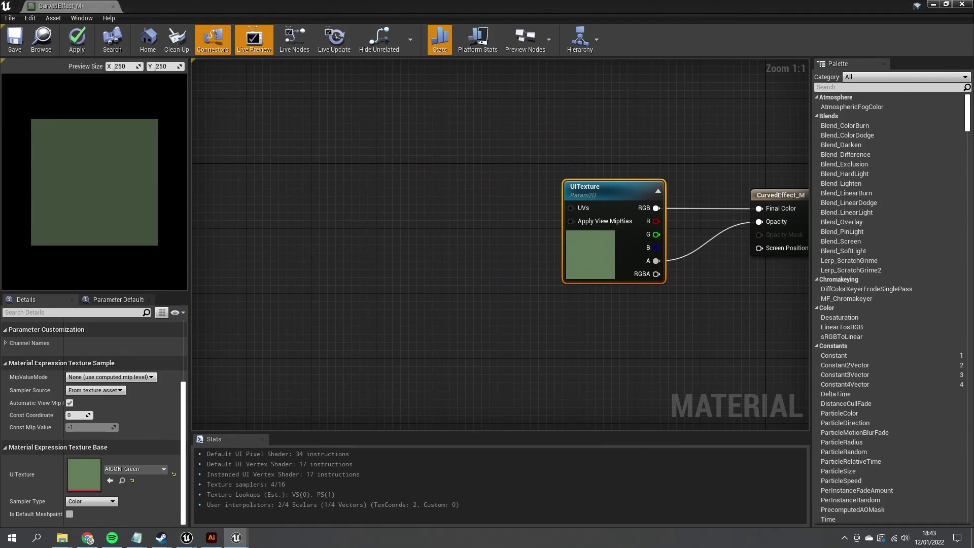
{"action": "right_click_drag", "start_coordinate": [292, 290], "coordinate": [385, 301]}
{"action": "key", "text": "u"}
{"action": "left_click", "coordinate": [376, 286]}
{"action": "left_click_drag", "start_coordinate": [401, 303], "coordinate": [387, 269]}
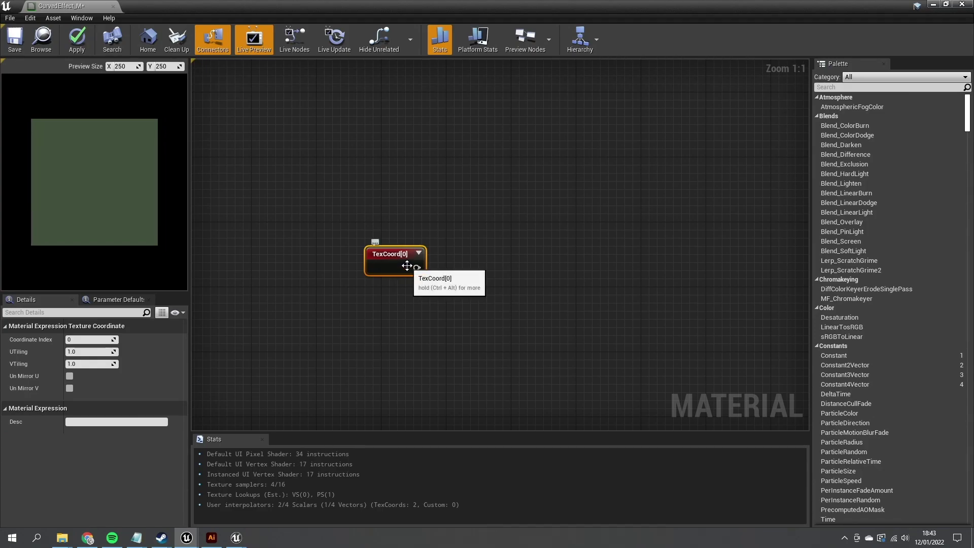
Add a ComponentMask node fed by the TexCoord output, with only the G channel enabled
{"action": "left_click_drag", "start_coordinate": [417, 267], "coordinate": [456, 239]}
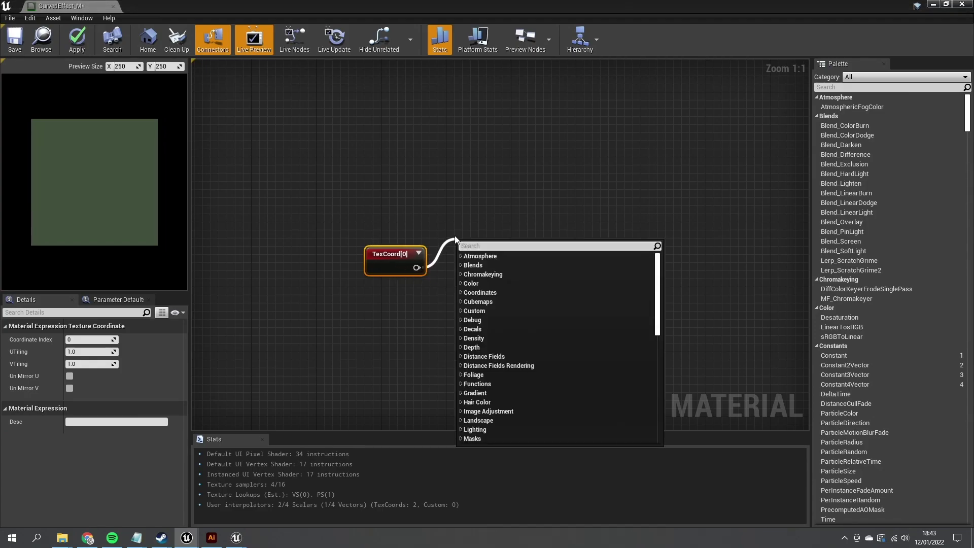
{"action": "type", "text": "mask"}
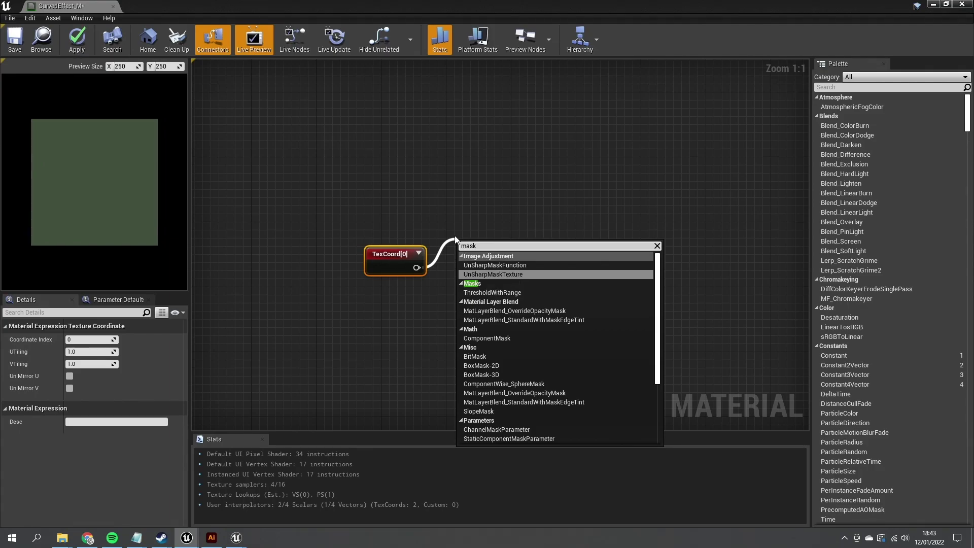
{"action": "key", "text": "Down"}
{"action": "key", "text": "Down"}
{"action": "key", "text": "Down"}
{"action": "key", "text": "Down"}
{"action": "key", "text": "Up"}
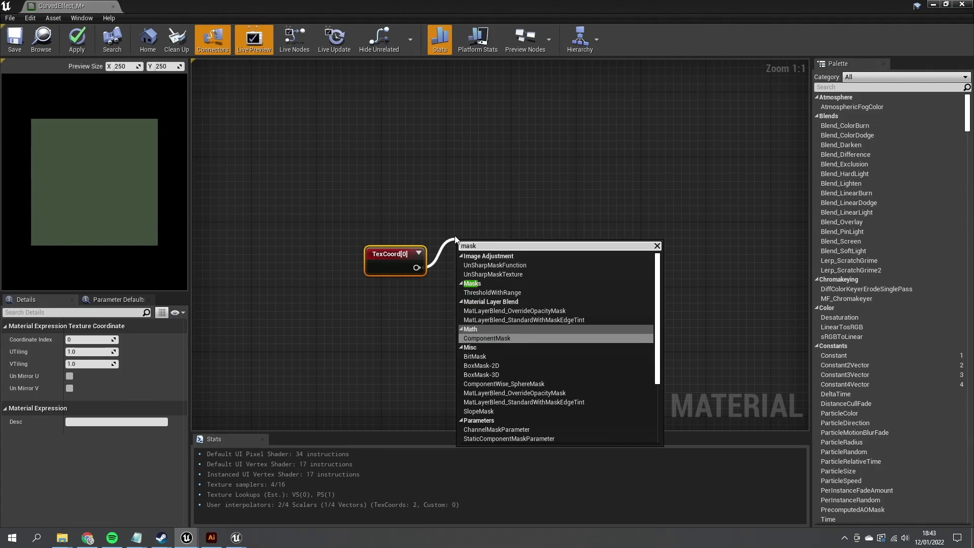
{"action": "key", "text": "Return"}
{"action": "left_click_drag", "start_coordinate": [496, 263], "coordinate": [501, 239]}
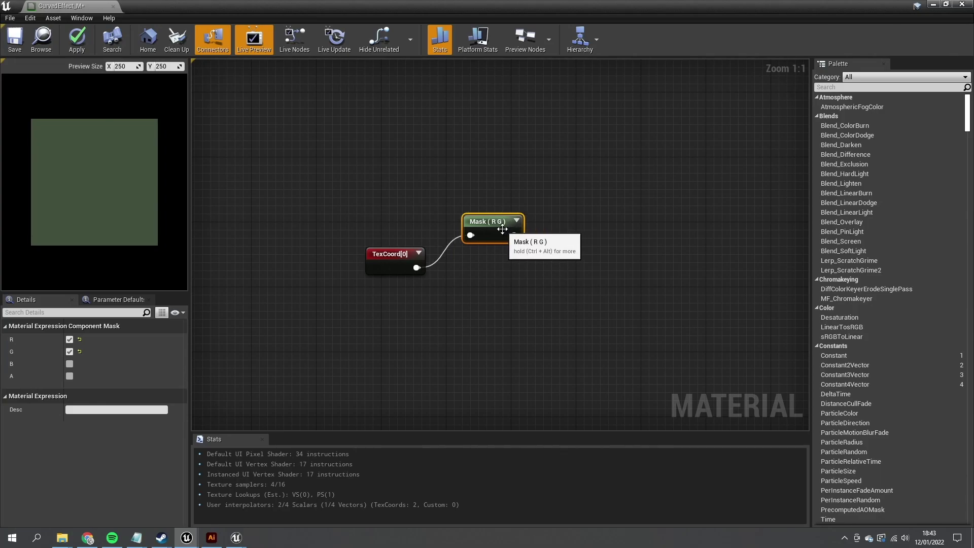
{"action": "left_click", "coordinate": [69, 339]}
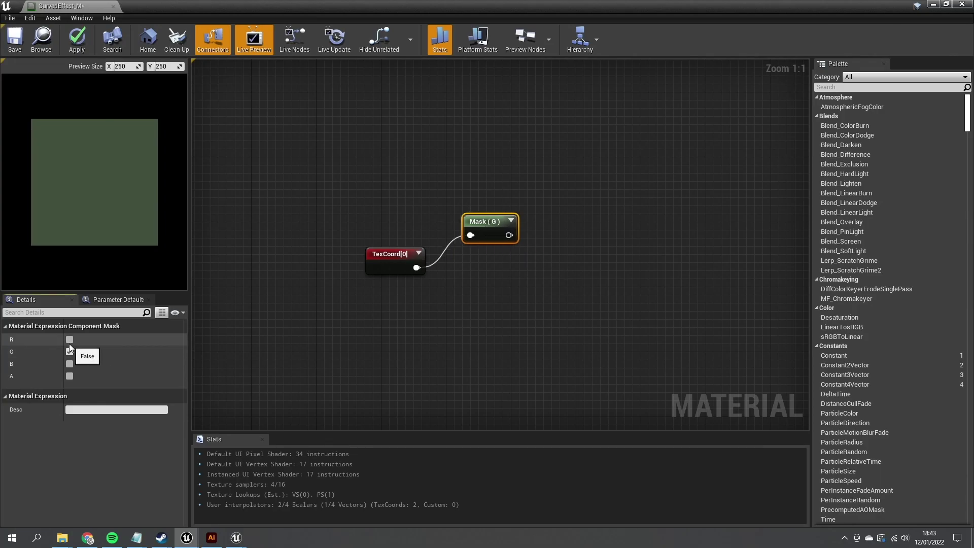
Duplicate the Mask (G) node, connect the copy to TexCoord and enable only its R channel
{"action": "key", "text": "ctrl+c"}
{"action": "key", "text": "ctrl+v"}
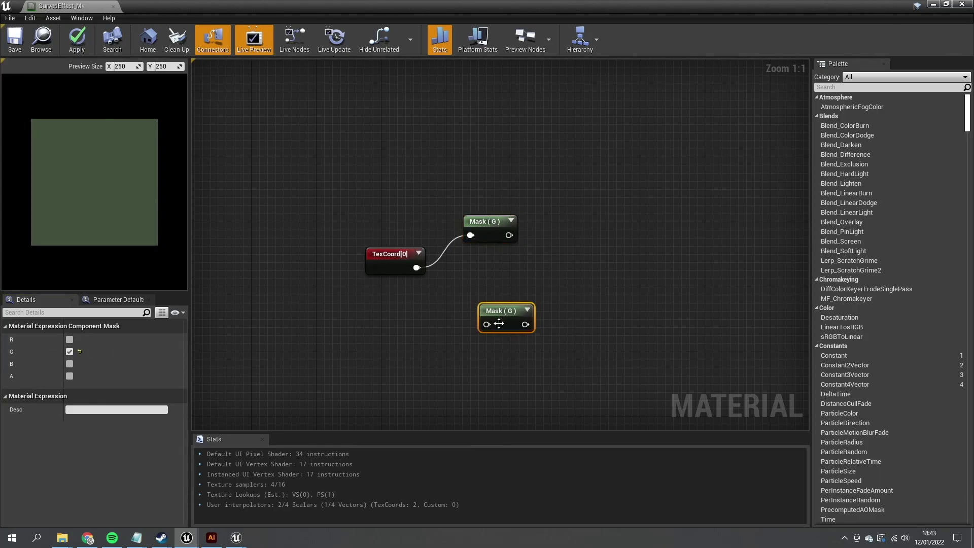
{"action": "left_click_drag", "start_coordinate": [487, 324], "coordinate": [417, 267]}
{"action": "left_click_drag", "start_coordinate": [493, 311], "coordinate": [485, 304]}
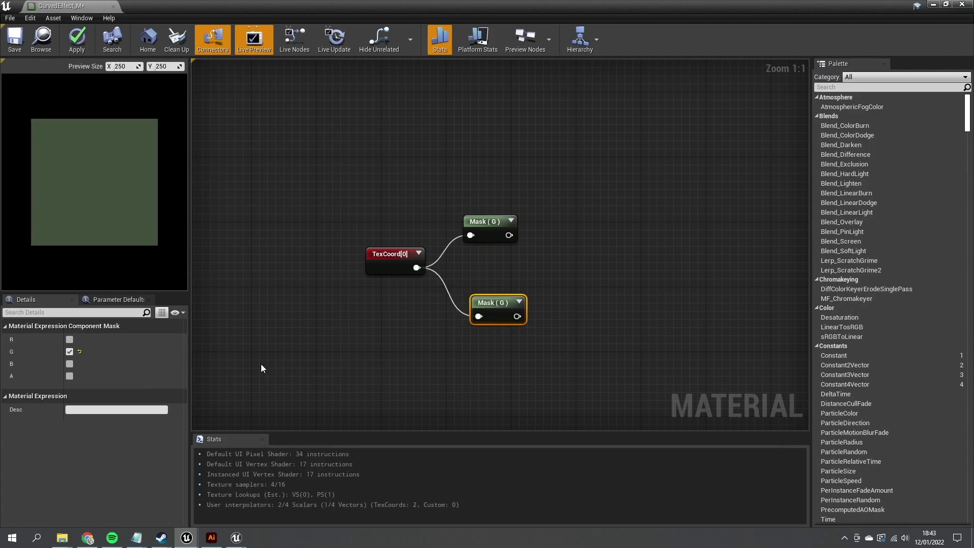
{"action": "left_click", "coordinate": [69, 352]}
{"action": "left_click", "coordinate": [69, 339]}
{"action": "key", "text": "alt+Tab"}
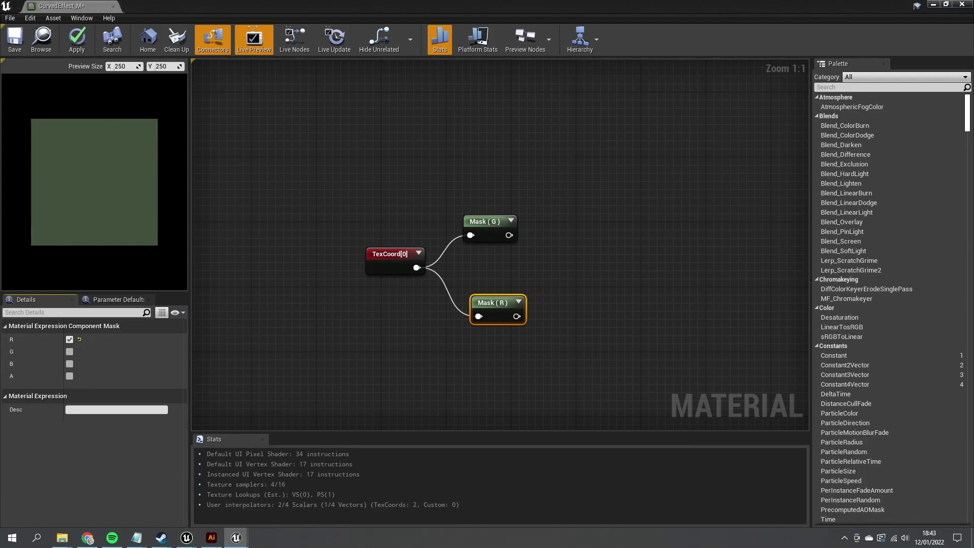
Expand the previews of the TexCoord and both mask nodes, spacing the nodes so they do not overlap
{"action": "left_click_drag", "start_coordinate": [420, 255], "coordinate": [412, 263]}
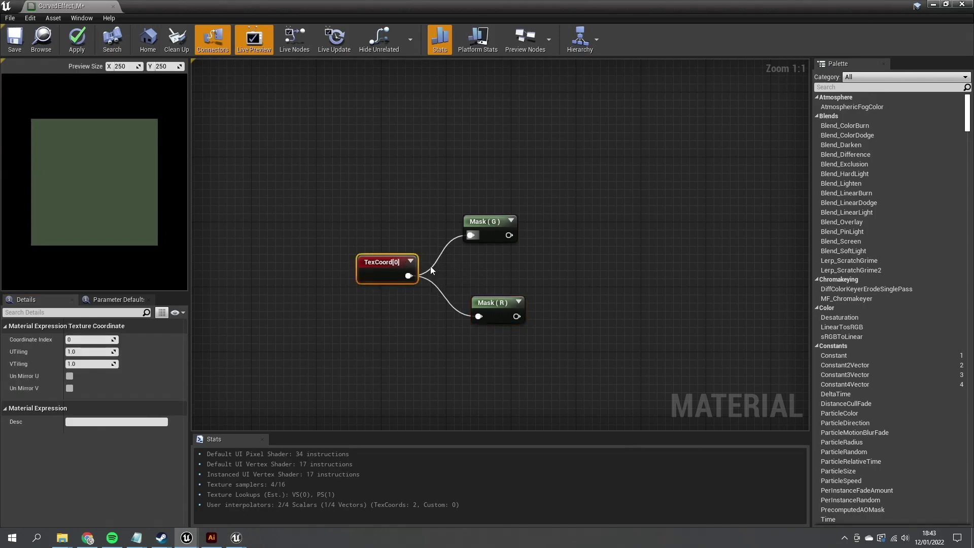
{"action": "left_click", "coordinate": [410, 262]}
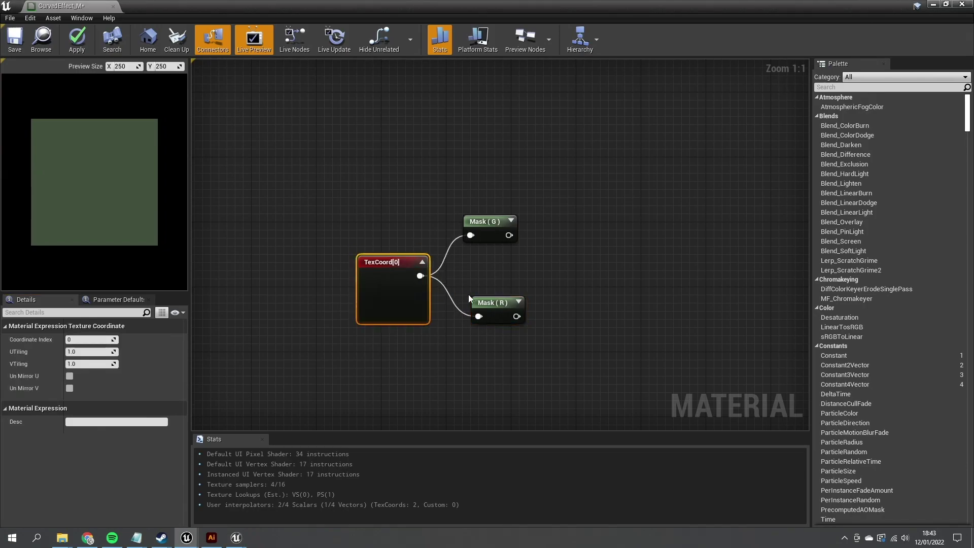
{"action": "left_click", "coordinate": [518, 303]}
{"action": "left_click_drag", "start_coordinate": [488, 228], "coordinate": [495, 209]}
{"action": "left_click", "coordinate": [536, 205]}
{"action": "right_click_drag", "start_coordinate": [514, 400], "coordinate": [497, 341]}
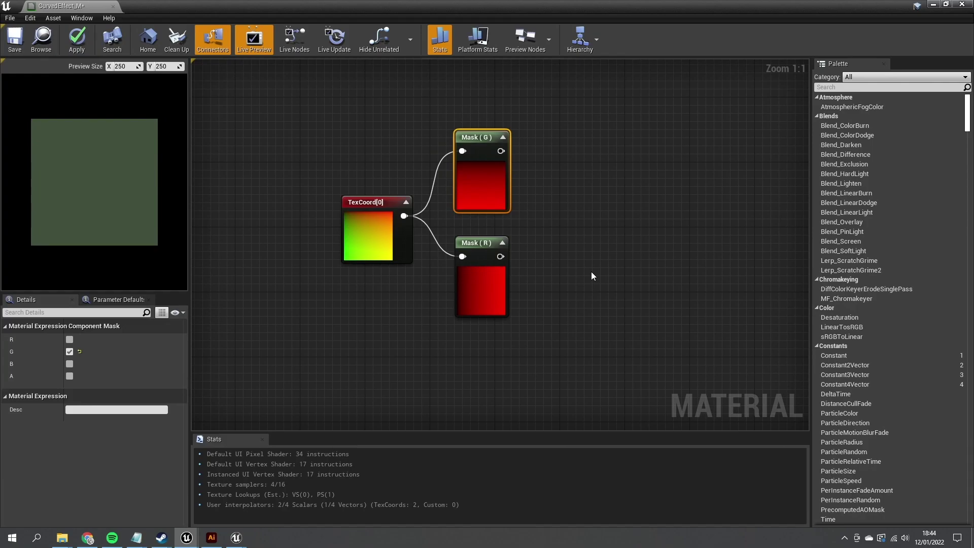
Move the Mask (G) node farther above the Mask (R) node to widen the gap between them
{"action": "right_click_drag", "start_coordinate": [550, 220], "coordinate": [513, 229]}
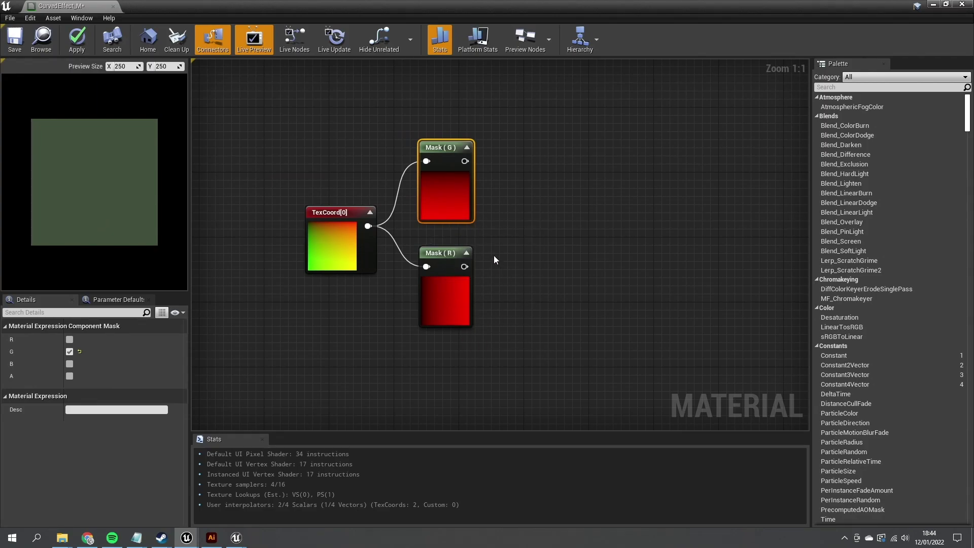
{"action": "right_click_drag", "start_coordinate": [475, 205], "coordinate": [440, 262]}
{"action": "left_click_drag", "start_coordinate": [418, 256], "coordinate": [418, 215]}
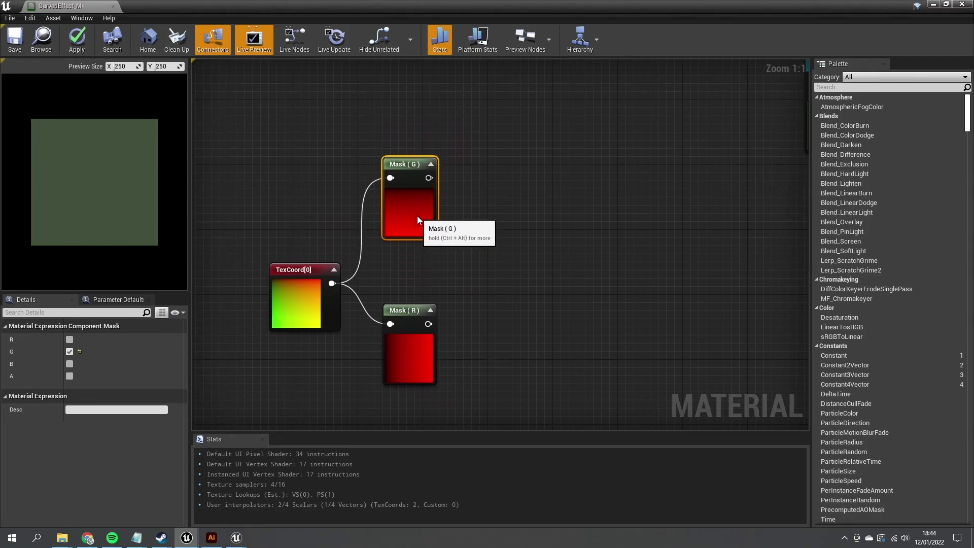
Add a Multiply node fed by the Mask (G) output
{"action": "right_click_drag", "start_coordinate": [417, 220], "coordinate": [362, 268]}
{"action": "left_click_drag", "start_coordinate": [374, 227], "coordinate": [417, 218]}
{"action": "type", "text": "n"}
{"action": "key", "text": "BackSpace"}
{"action": "type", "text": "mul"}
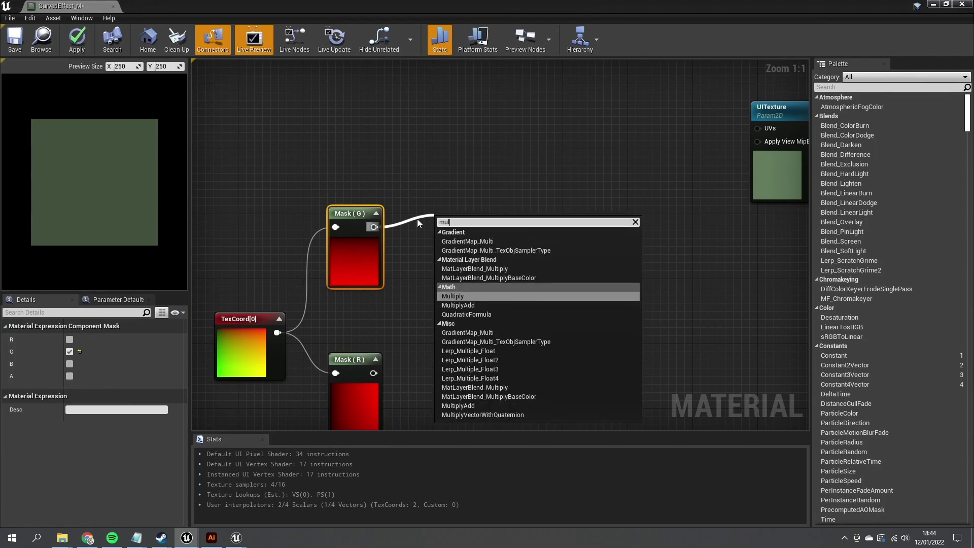
{"action": "key", "text": "Return"}
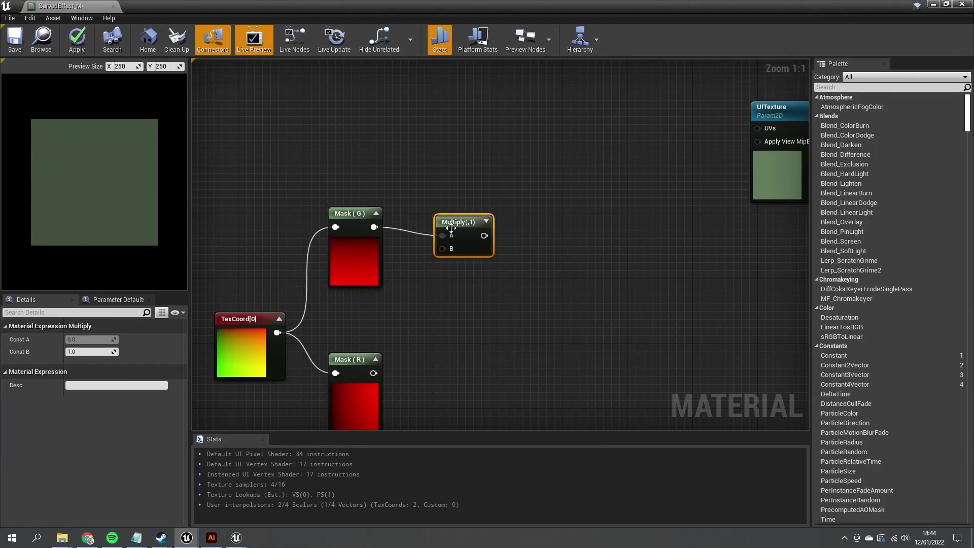
Set the Multiply node's Const B to -2, expand its preview and line it up with Mask (G)
{"action": "left_click", "coordinate": [89, 352]}
{"action": "type", "text": "-2"}
{"action": "key", "text": "Return"}
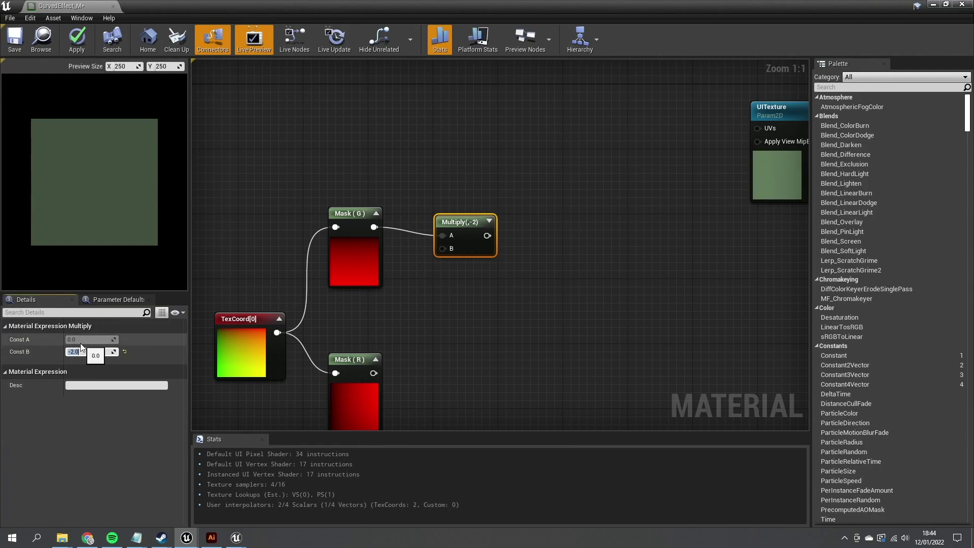
{"action": "left_click", "coordinate": [488, 221]}
{"action": "left_click_drag", "start_coordinate": [458, 279], "coordinate": [467, 262]}
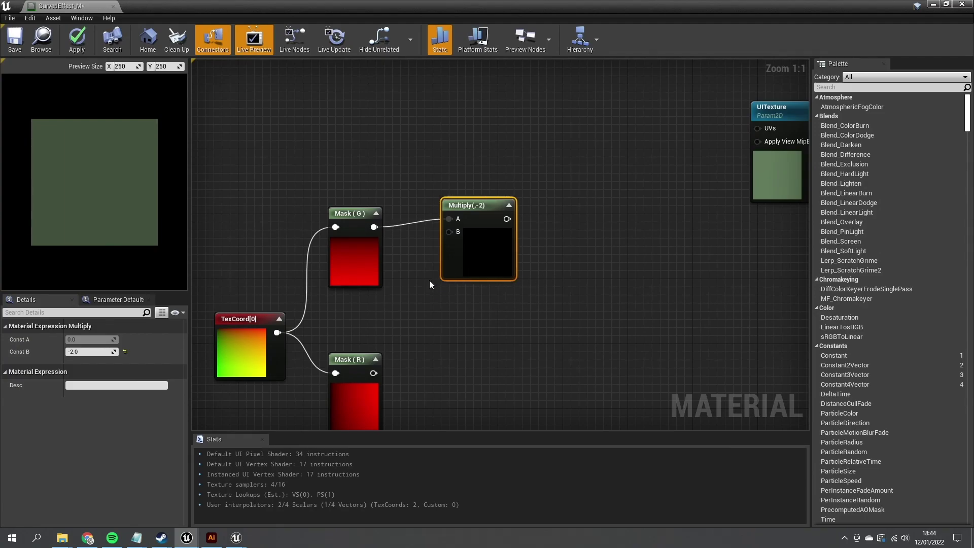
{"action": "left_click_drag", "start_coordinate": [509, 244], "coordinate": [501, 252]}
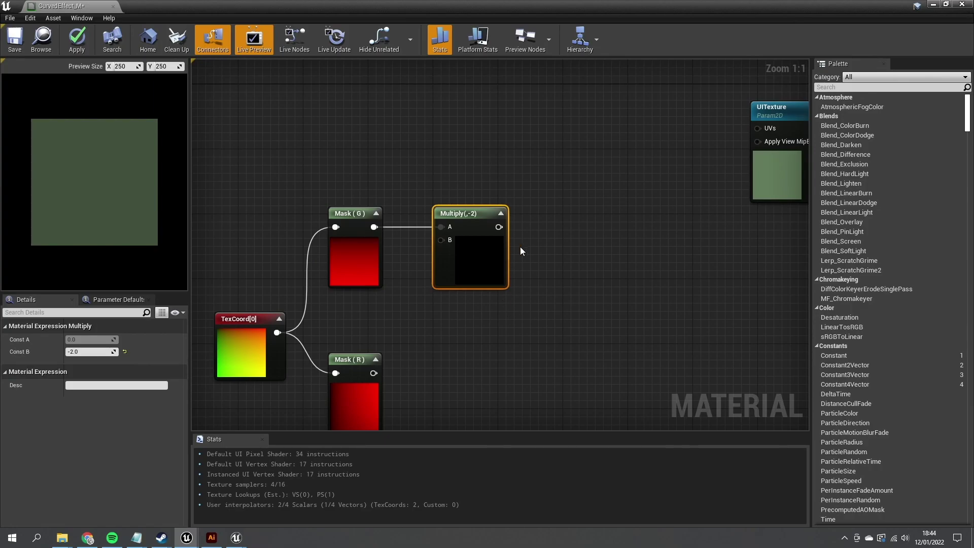
Add a second Multiply node fed by the Multiply(,-2) output and place it farther along the graph
{"action": "right_click_drag", "start_coordinate": [540, 260], "coordinate": [423, 287]}
{"action": "left_click_drag", "start_coordinate": [394, 230], "coordinate": [469, 284]}
{"action": "type", "text": "mult"}
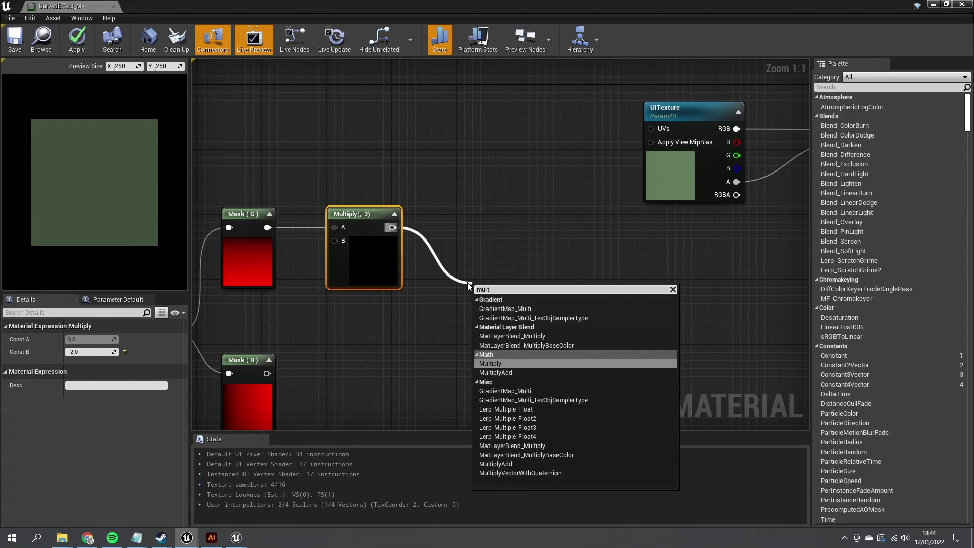
{"action": "key", "text": "Return"}
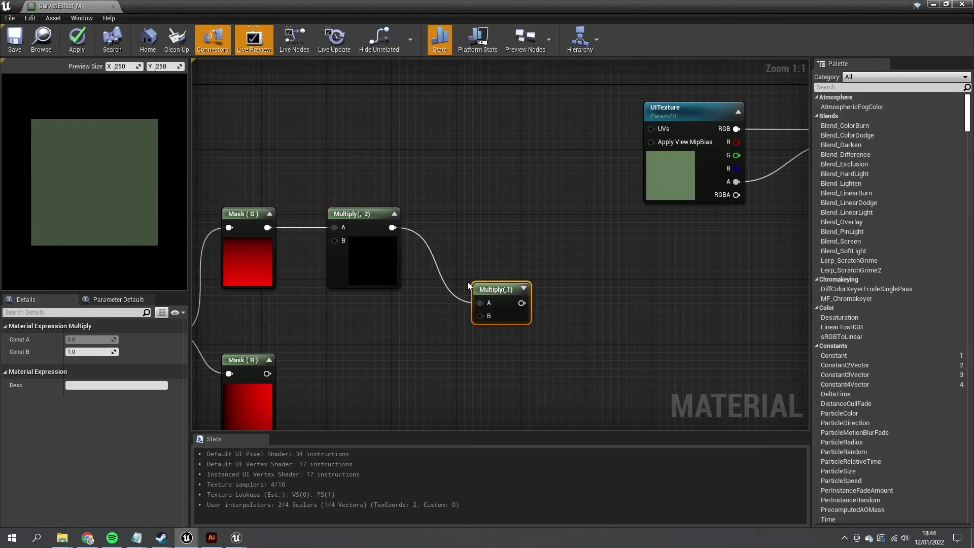
{"action": "left_click_drag", "start_coordinate": [515, 310], "coordinate": [556, 308]}
Add a Multiply node fed by the Mask (R) output and line it up with that mask
{"action": "right_click_drag", "start_coordinate": [314, 383], "coordinate": [532, 305]}
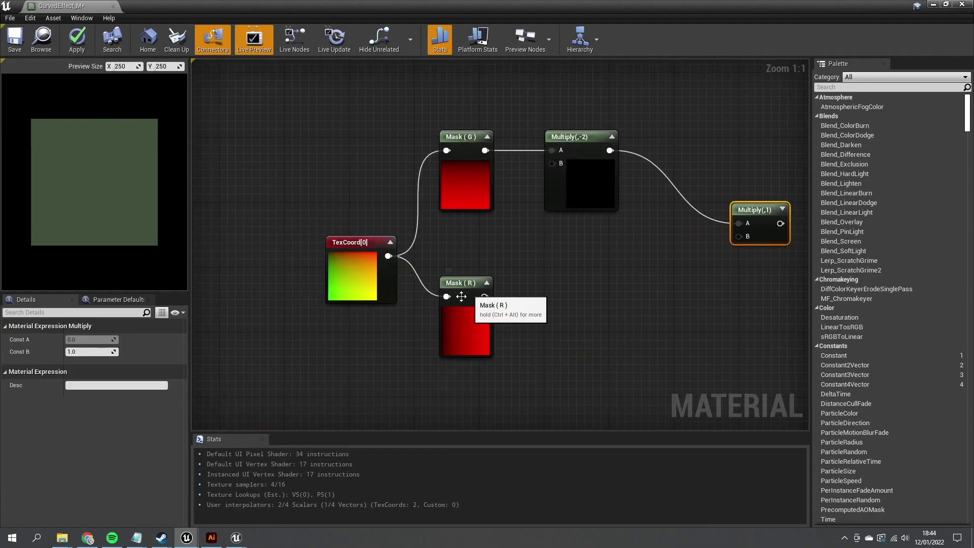
{"action": "right_click_drag", "start_coordinate": [498, 352], "coordinate": [466, 330]}
{"action": "left_click", "coordinate": [596, 261]}
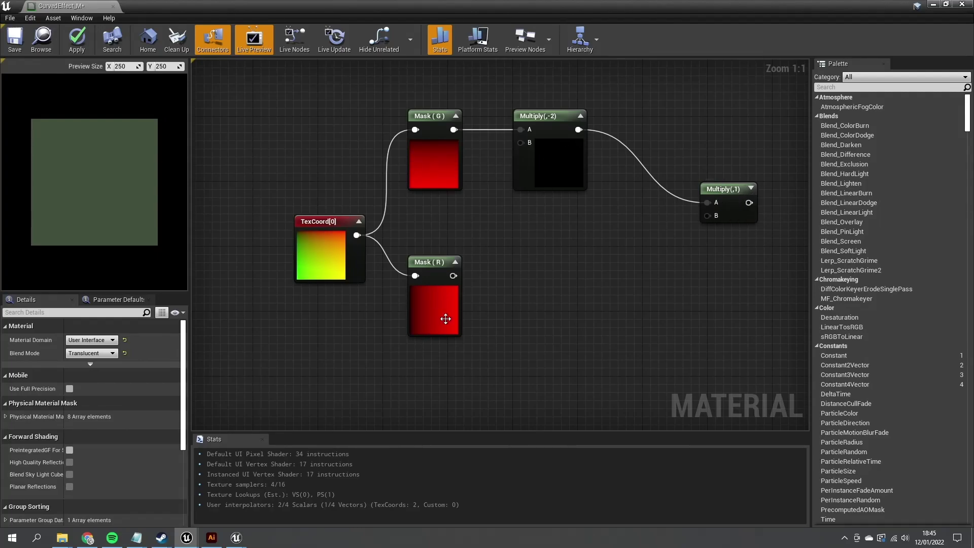
{"action": "left_click_drag", "start_coordinate": [454, 275], "coordinate": [534, 273]}
{"action": "type", "text": "mul"}
{"action": "key", "text": "Return"}
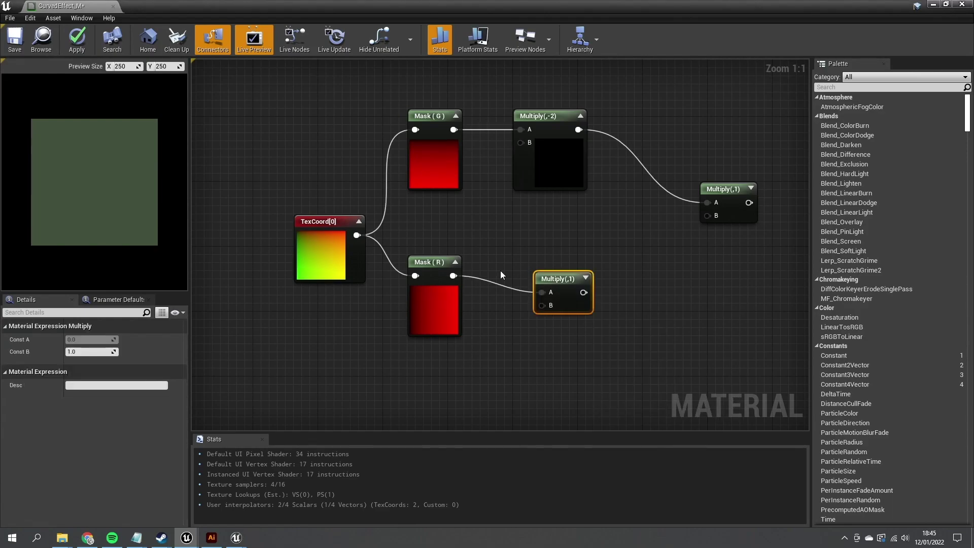
{"action": "left_click_drag", "start_coordinate": [571, 282], "coordinate": [622, 265]}
Add a Subtract node from Mask (R), connect it to input B of the adjacent Multiply and expand both nodes' previews
{"action": "left_click_drag", "start_coordinate": [453, 276], "coordinate": [496, 322]}
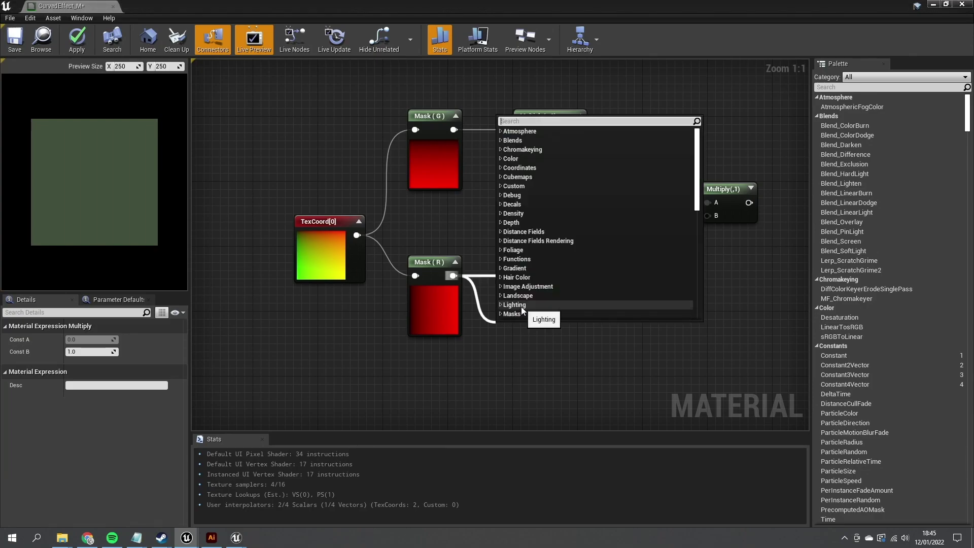
{"action": "type", "text": "sub"}
{"action": "key", "text": "Return"}
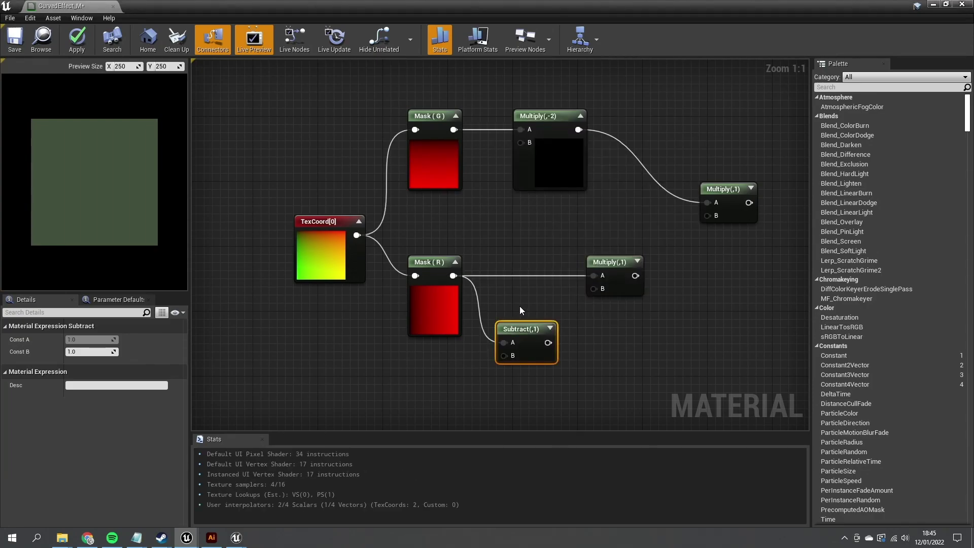
{"action": "left_click_drag", "start_coordinate": [548, 343], "coordinate": [629, 278]}
{"action": "left_click", "coordinate": [550, 328]}
{"action": "right_click_drag", "start_coordinate": [541, 387], "coordinate": [457, 355]}
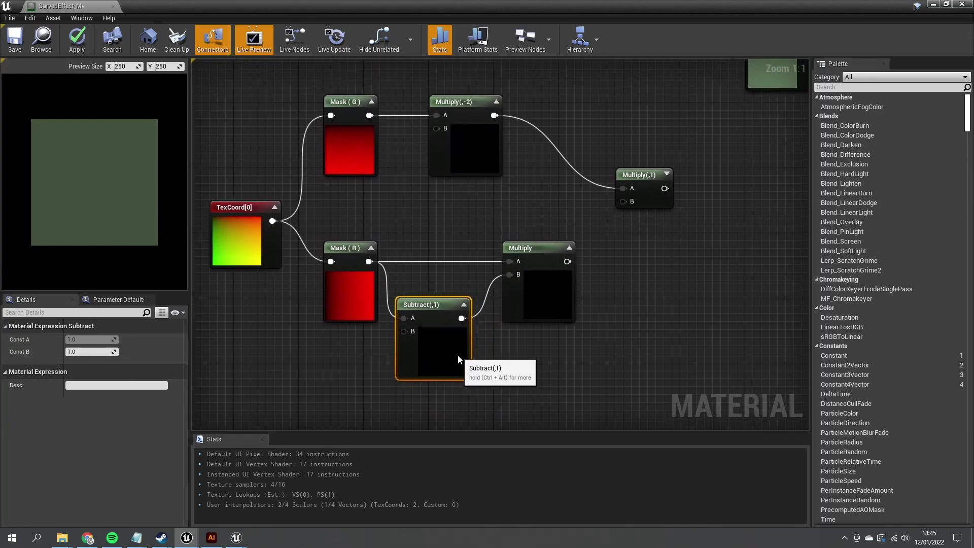
{"action": "left_click_drag", "start_coordinate": [458, 355], "coordinate": [474, 347]}
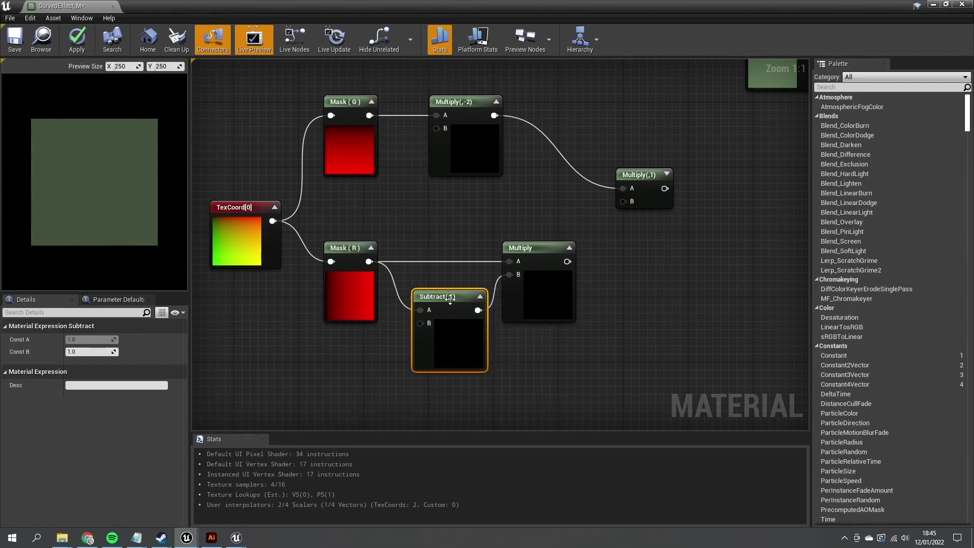
Connect the Mask (R) branch's Multiply output to input B of the final Multiply and expand that node's preview
{"action": "right_click_drag", "start_coordinate": [602, 314], "coordinate": [465, 374]}
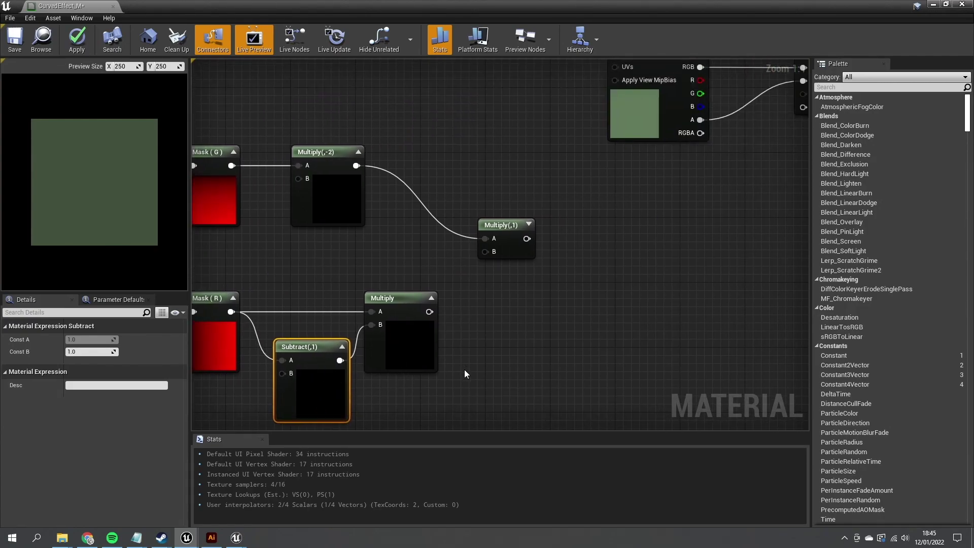
{"action": "left_click_drag", "start_coordinate": [431, 312], "coordinate": [491, 252]}
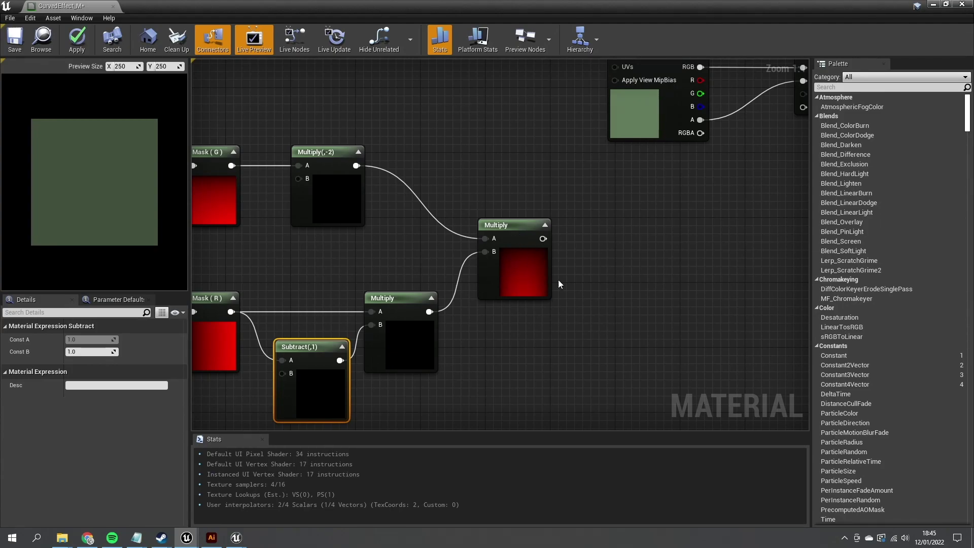
{"action": "right_click_drag", "start_coordinate": [537, 352], "coordinate": [647, 302]}
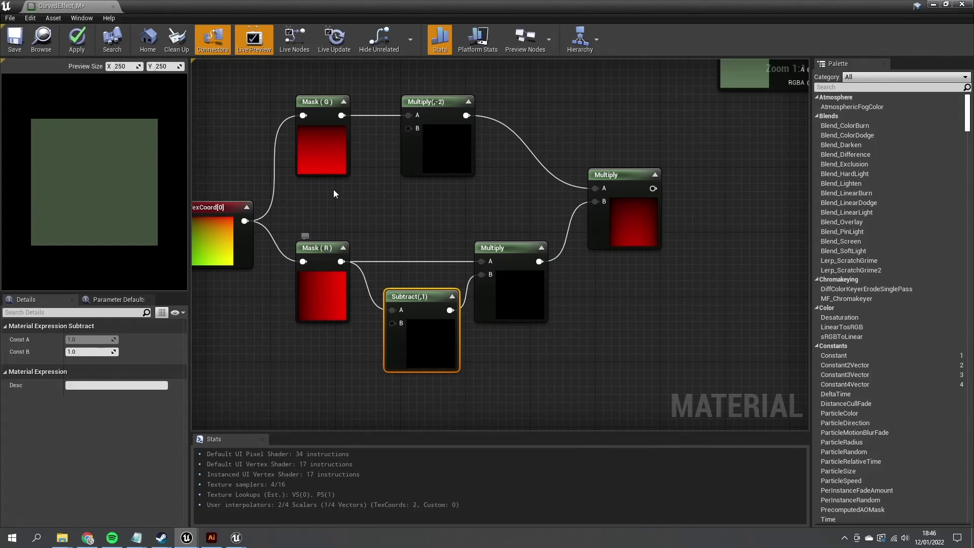
Select the whole texture coordinate network and move it away from the UITexture node to make room
{"action": "right_click_drag", "start_coordinate": [674, 232], "coordinate": [610, 304]}
{"action": "scroll", "coordinate": [604, 295], "scroll_direction": "down", "scroll_amount": 2}
{"action": "left_click_drag", "start_coordinate": [662, 342], "coordinate": [355, 175]}
{"action": "left_click_drag", "start_coordinate": [510, 174], "coordinate": [363, 217]}
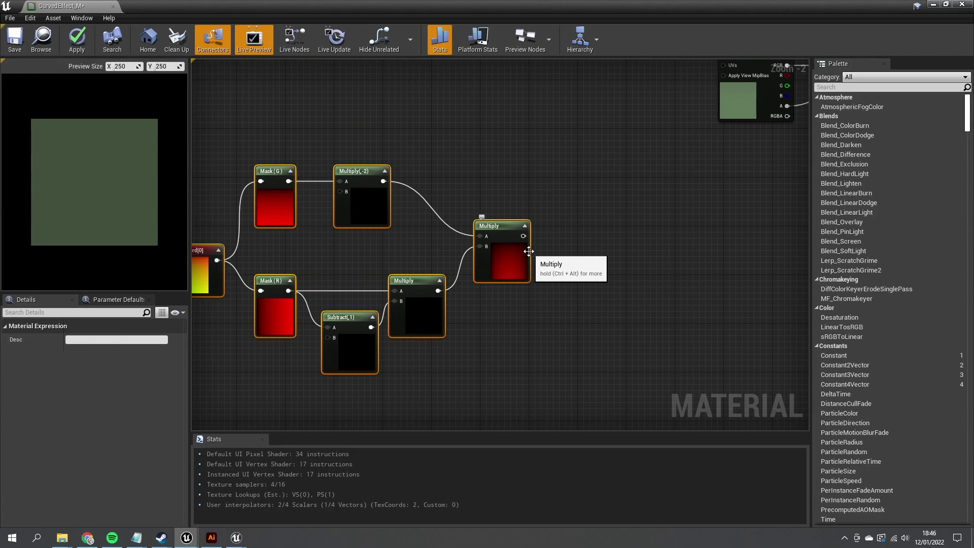
Add a scalar parameter named DistortionAmount in the empty area above the final Multiply node
{"action": "right_click_drag", "start_coordinate": [622, 200], "coordinate": [577, 269]}
{"action": "right_click_drag", "start_coordinate": [417, 198], "coordinate": [447, 187]}
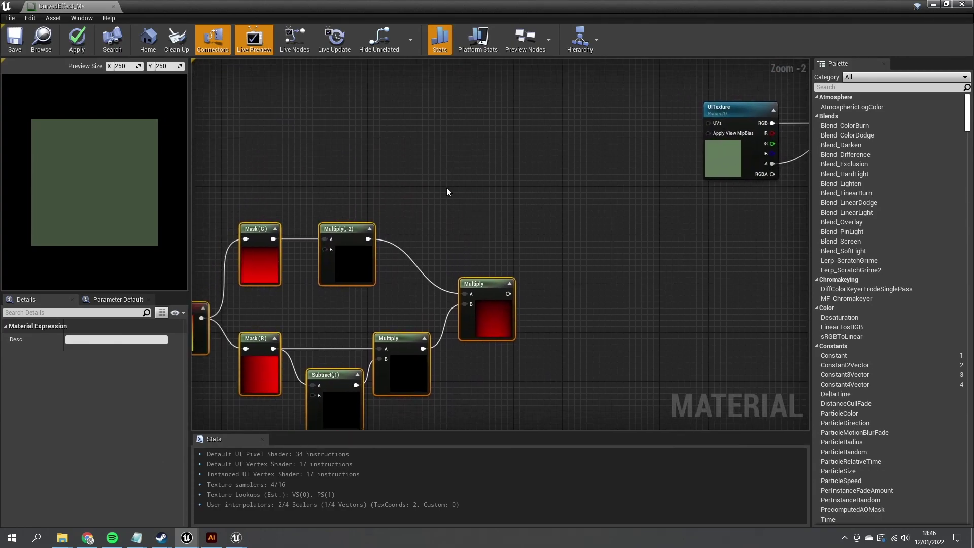
{"action": "left_click", "coordinate": [415, 184]}
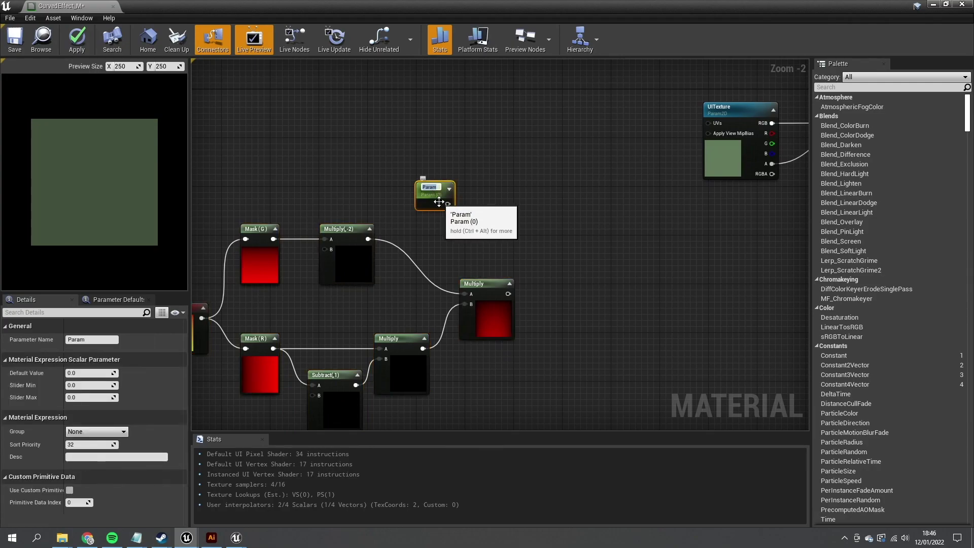
{"action": "type", "text": "DistortionAmount"}
{"action": "key", "text": "Return"}
{"action": "scroll", "coordinate": [439, 202], "scroll_direction": "up", "scroll_amount": 1}
{"action": "scroll", "coordinate": [398, 202], "scroll_direction": "up", "scroll_amount": 1}
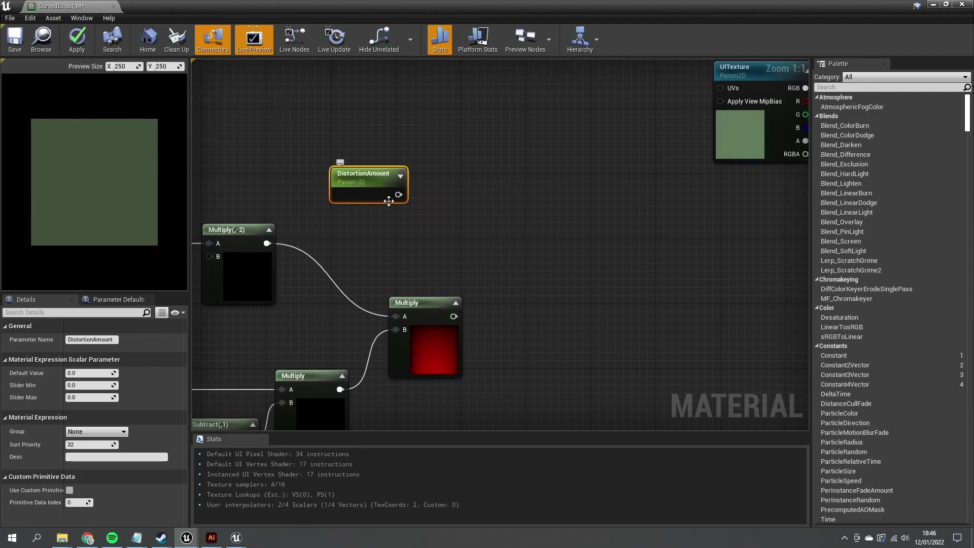
Add a Multiply node combining DistortionAmount as A with the previous Multiply output as B, and expand its preview
{"action": "left_click_drag", "start_coordinate": [398, 197], "coordinate": [525, 267]}
{"action": "type", "text": "multiply"}
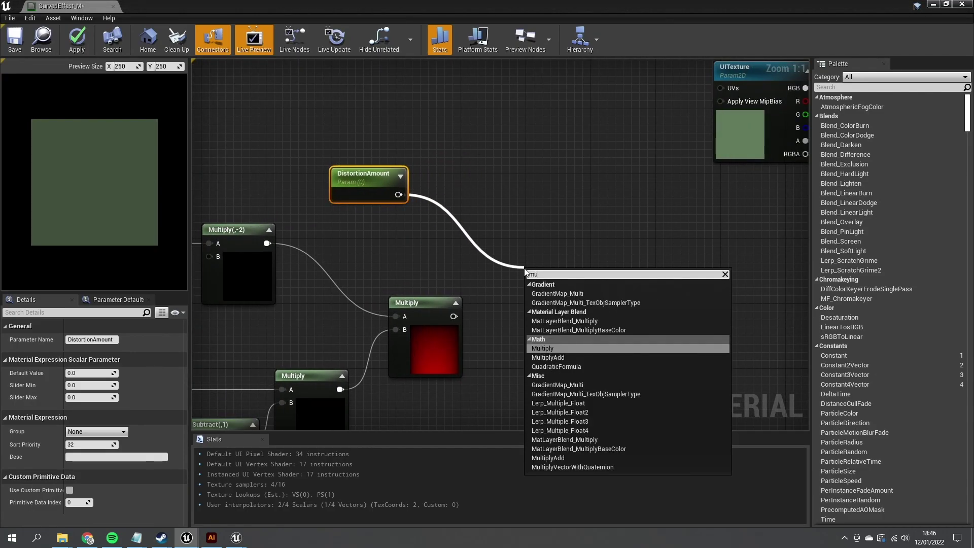
{"action": "key", "text": "Return"}
{"action": "left_click_drag", "start_coordinate": [454, 316], "coordinate": [553, 253]}
{"action": "left_click", "coordinate": [569, 252]}
{"action": "left_click_drag", "start_coordinate": [587, 313], "coordinate": [582, 307]}
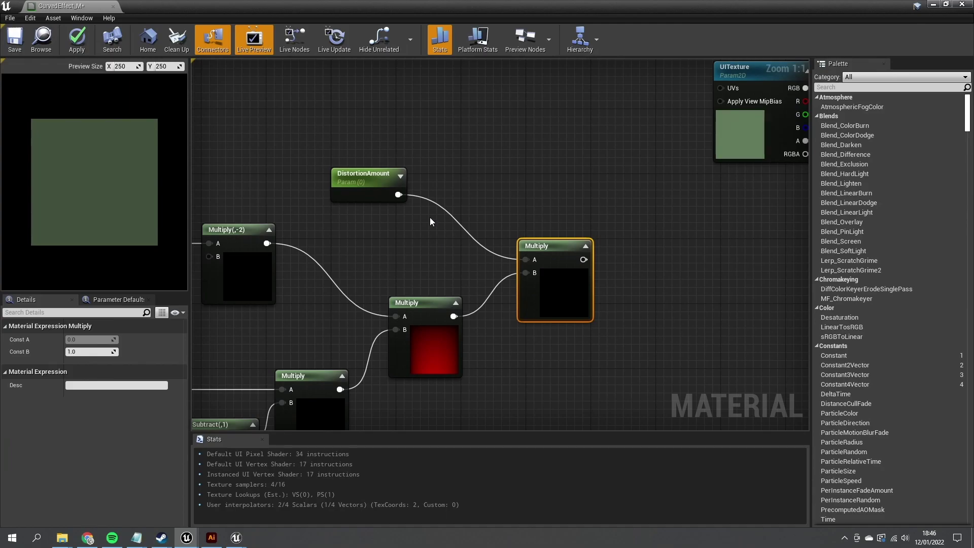
Move DistortionAmount slightly closer to its Multiply and set its default value to 0.3 after trying 1
{"action": "left_click_drag", "start_coordinate": [378, 190], "coordinate": [395, 197]}
{"action": "left_click", "coordinate": [103, 372]}
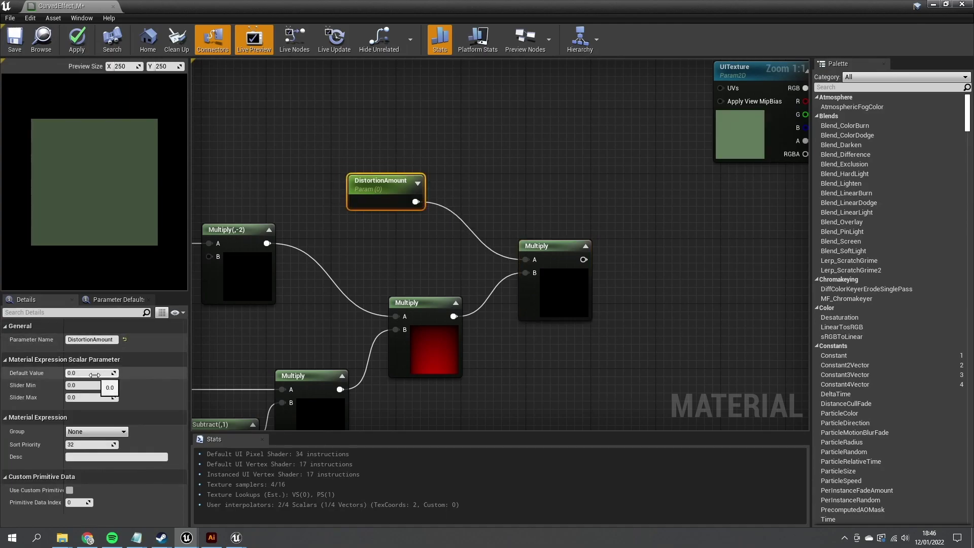
{"action": "type", "text": "1"}
{"action": "key", "text": "Return"}
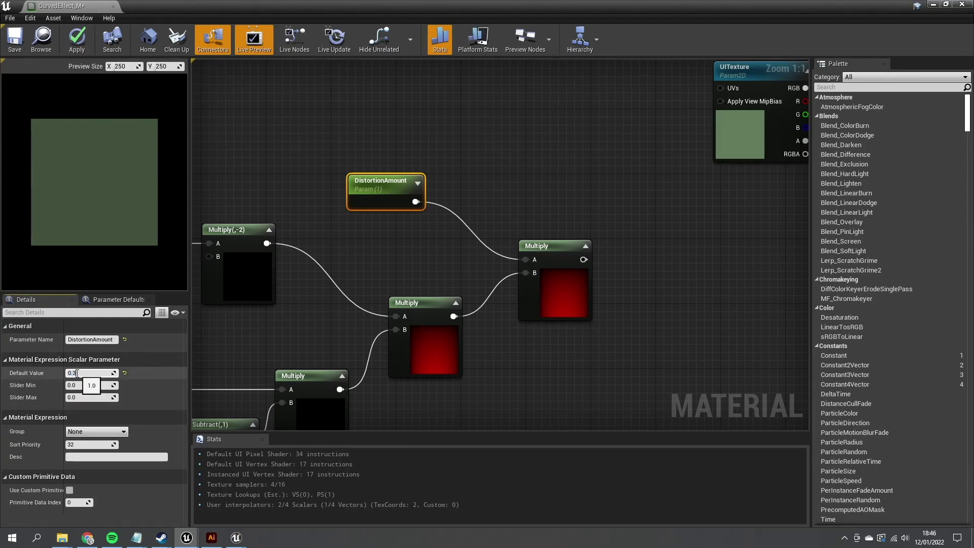
{"action": "type", "text": "0.3"}
{"action": "key", "text": "Return"}
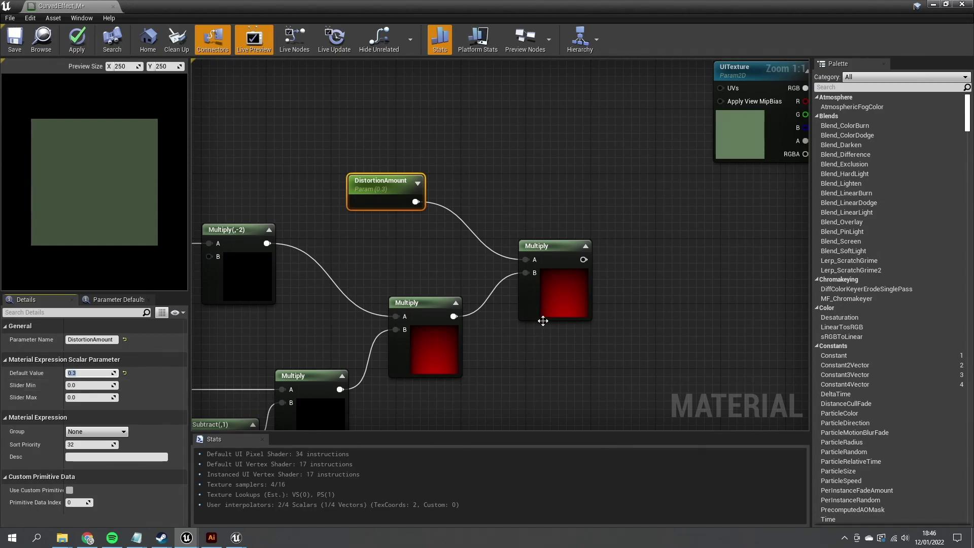
Move the UITexture and CurvedEffect_M nodes together farther away from the distortion network to free up space
{"action": "right_click_drag", "start_coordinate": [572, 294], "coordinate": [510, 376]}
{"action": "right_click_drag", "start_coordinate": [381, 313], "coordinate": [370, 285]}
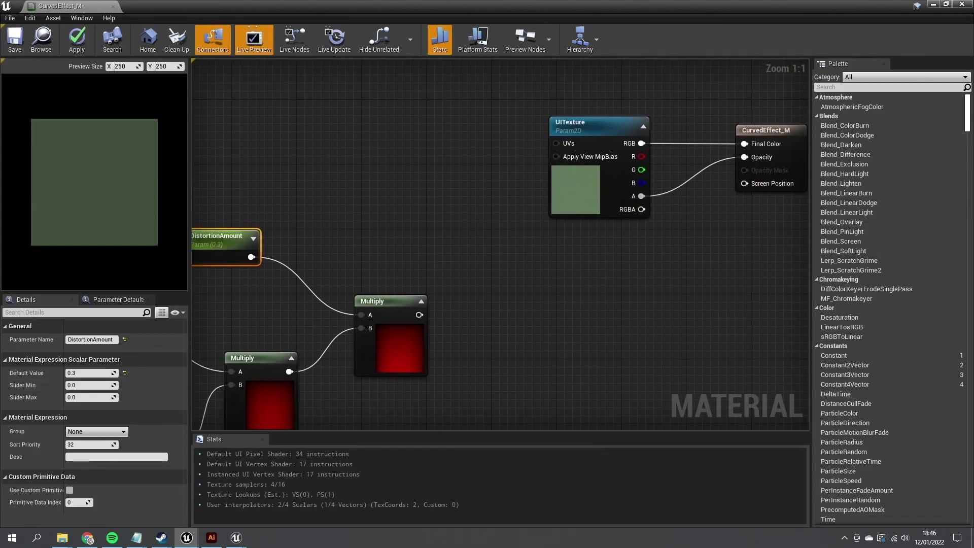
{"action": "key", "text": "alt+Tab"}
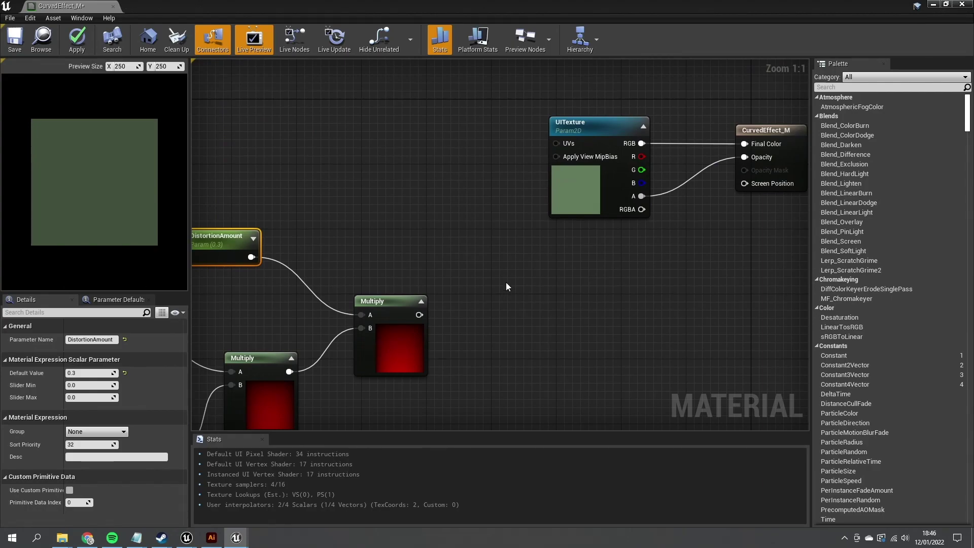
{"action": "right_click_drag", "start_coordinate": [506, 282], "coordinate": [480, 337]}
{"action": "right_click_drag", "start_coordinate": [719, 336], "coordinate": [577, 367]}
{"action": "left_click_drag", "start_coordinate": [623, 358], "coordinate": [405, 234]}
{"action": "left_click_drag", "start_coordinate": [413, 275], "coordinate": [616, 306]}
{"action": "right_click_drag", "start_coordinate": [337, 306], "coordinate": [520, 246]}
{"action": "right_click_drag", "start_coordinate": [643, 321], "coordinate": [308, 310]}
{"action": "left_click_drag", "start_coordinate": [689, 293], "coordinate": [496, 222]}
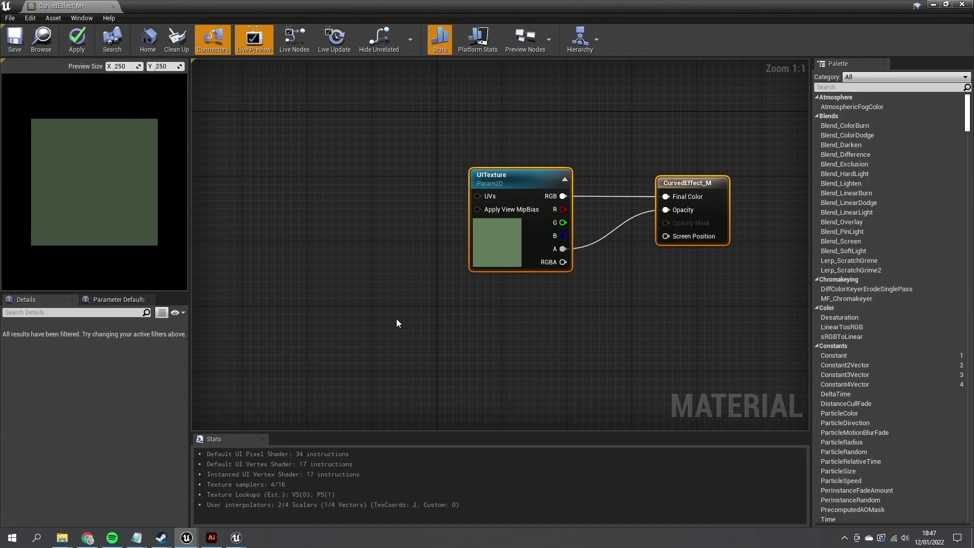
Add an If node, connect its output to UITexture's UVs input and place it closer to UITexture
{"action": "right_click_drag", "start_coordinate": [396, 324], "coordinate": [415, 358]}
{"action": "right_click", "coordinate": [361, 280]}
{"action": "type", "text": "if"}
{"action": "left_click", "coordinate": [400, 358]}
{"action": "left_click_drag", "start_coordinate": [401, 309], "coordinate": [533, 252]}
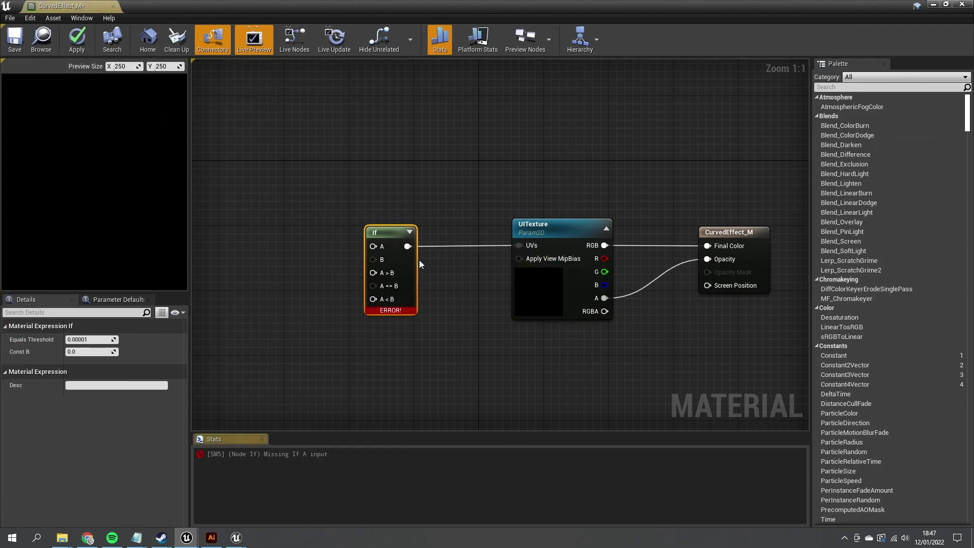
{"action": "left_click_drag", "start_coordinate": [406, 260], "coordinate": [446, 263]}
{"action": "right_click_drag", "start_coordinate": [377, 341], "coordinate": [406, 324]}
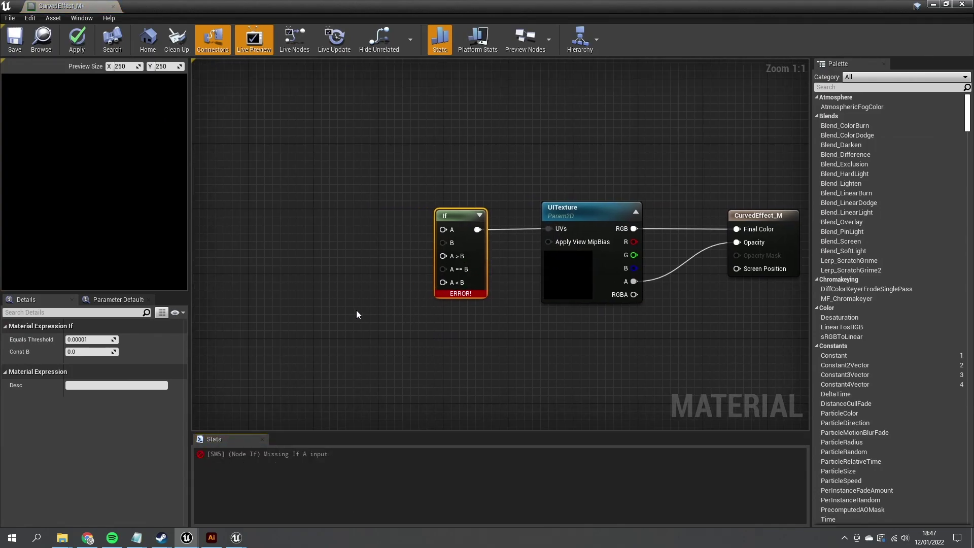
Add a Texture Coordinate node below the If node and connect it to the A < B input
{"action": "key", "text": "u"}
{"action": "left_click", "coordinate": [325, 321]}
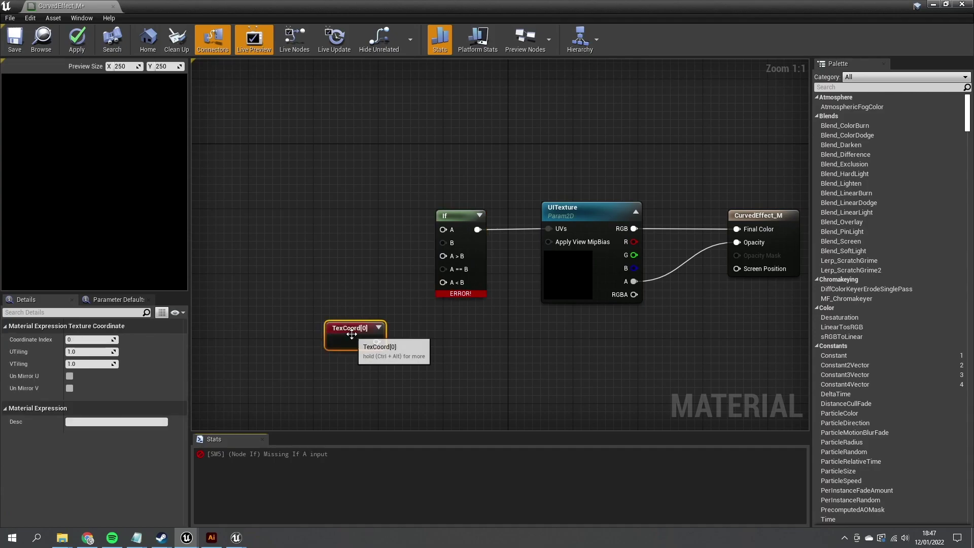
{"action": "left_click_drag", "start_coordinate": [350, 335], "coordinate": [443, 282]}
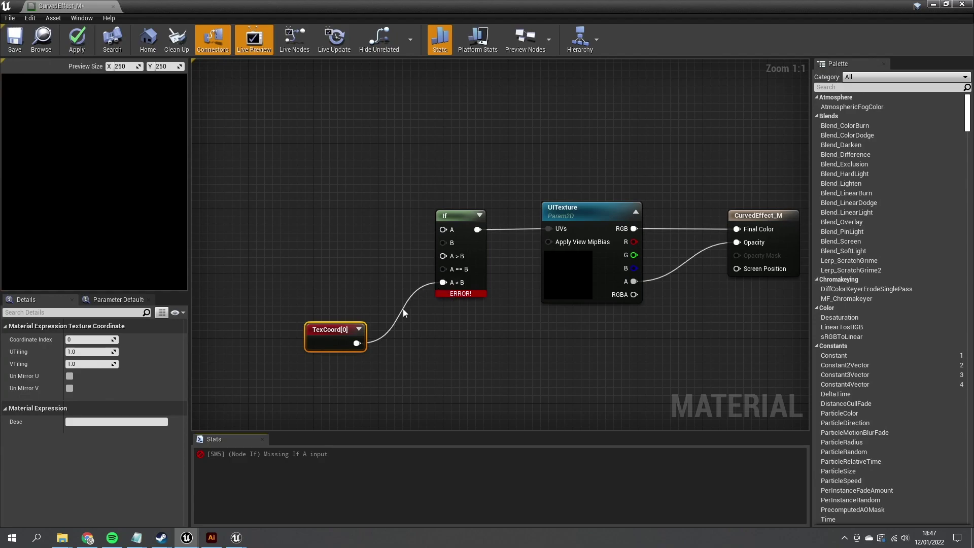
Connect the Texture Coordinate to the If node's A == B input and move the coordinate node slightly closer
{"action": "left_click_drag", "start_coordinate": [357, 343], "coordinate": [443, 269]}
{"action": "left_click_drag", "start_coordinate": [331, 341], "coordinate": [356, 357]}
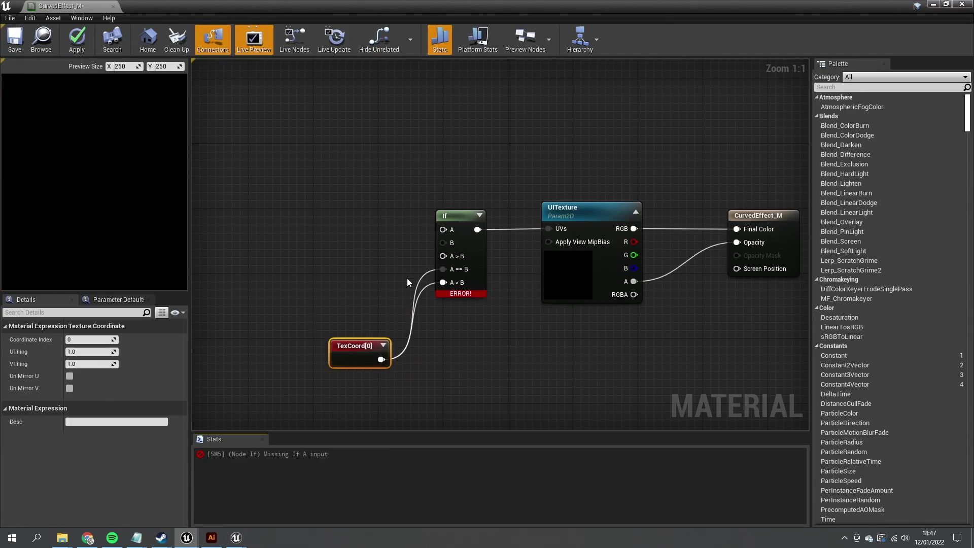
Add an AppendVector node feeding the If node's A > B input and place it farther back, level with that input
{"action": "right_click_drag", "start_coordinate": [330, 286], "coordinate": [434, 271]}
{"action": "right_click_drag", "start_coordinate": [480, 250], "coordinate": [462, 286]}
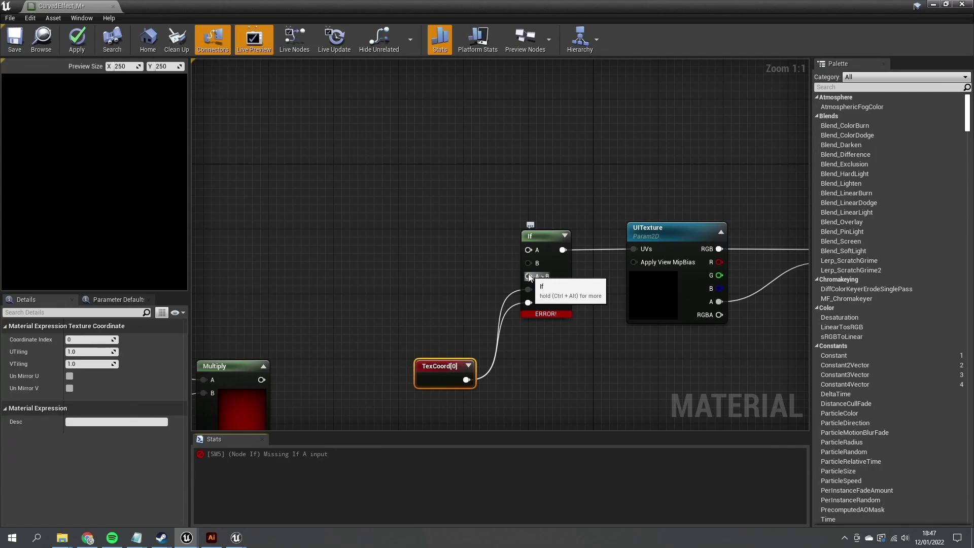
{"action": "right_click_drag", "start_coordinate": [409, 278], "coordinate": [463, 283]}
{"action": "left_click_drag", "start_coordinate": [582, 280], "coordinate": [495, 278]}
{"action": "type", "text": "append"}
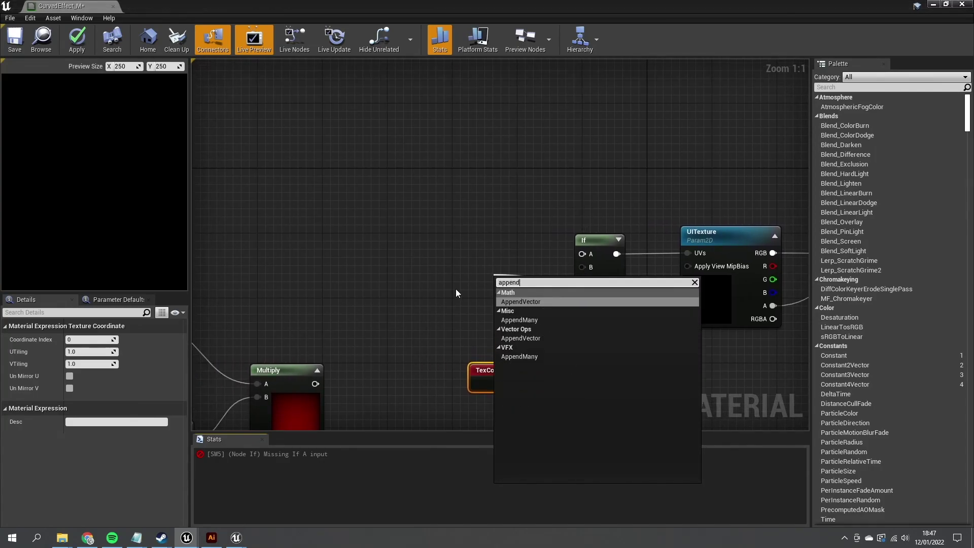
{"action": "key", "text": "Return"}
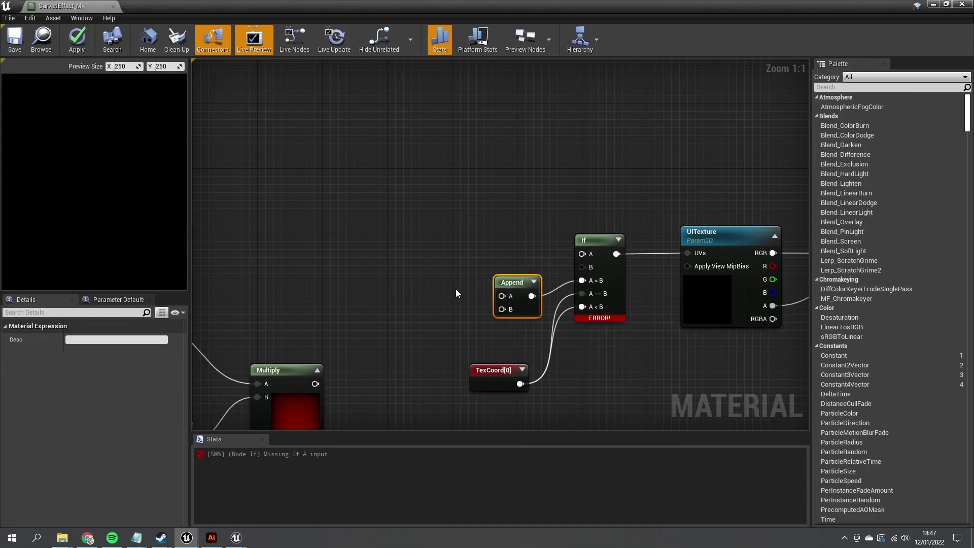
{"action": "left_click_drag", "start_coordinate": [522, 298], "coordinate": [465, 280]}
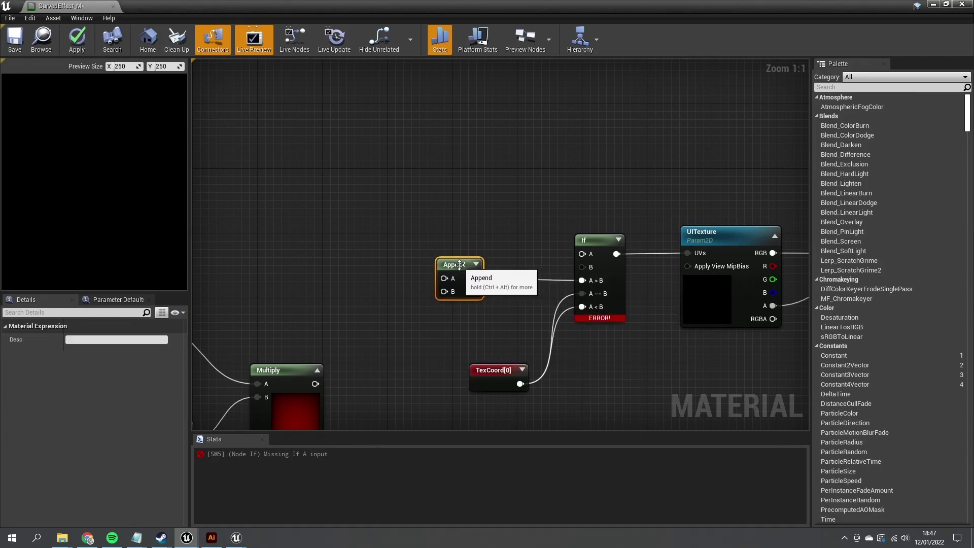
{"action": "right_click_drag", "start_coordinate": [439, 283], "coordinate": [487, 327]}
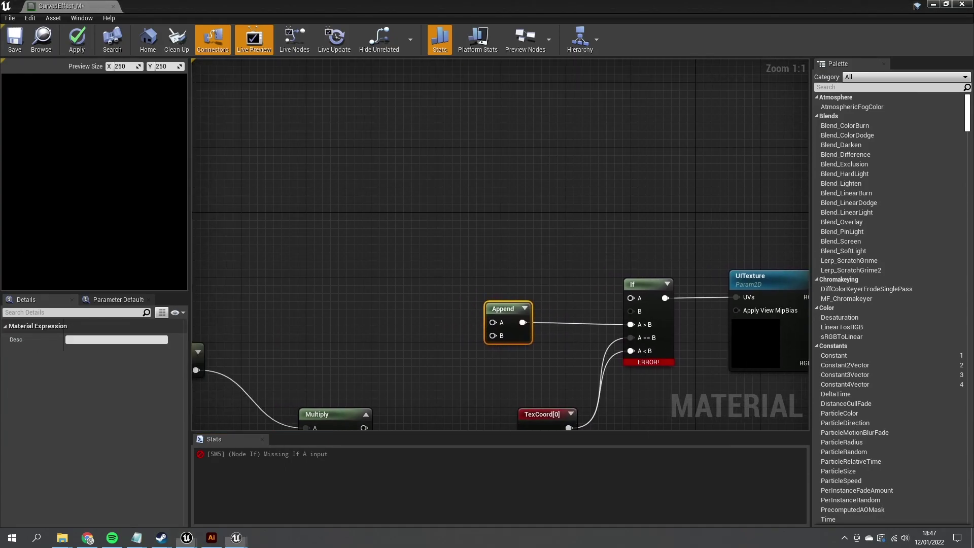
Duplicate the Texture Coordinate node and place the copy in the empty space above DistortionAmount
{"action": "right_click_drag", "start_coordinate": [198, 370], "coordinate": [249, 293]}
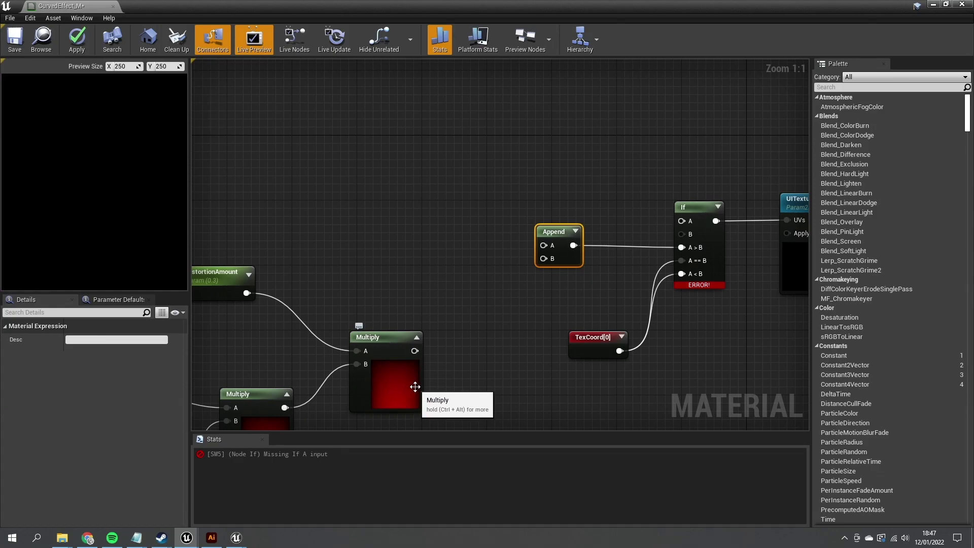
{"action": "left_click", "coordinate": [582, 338]}
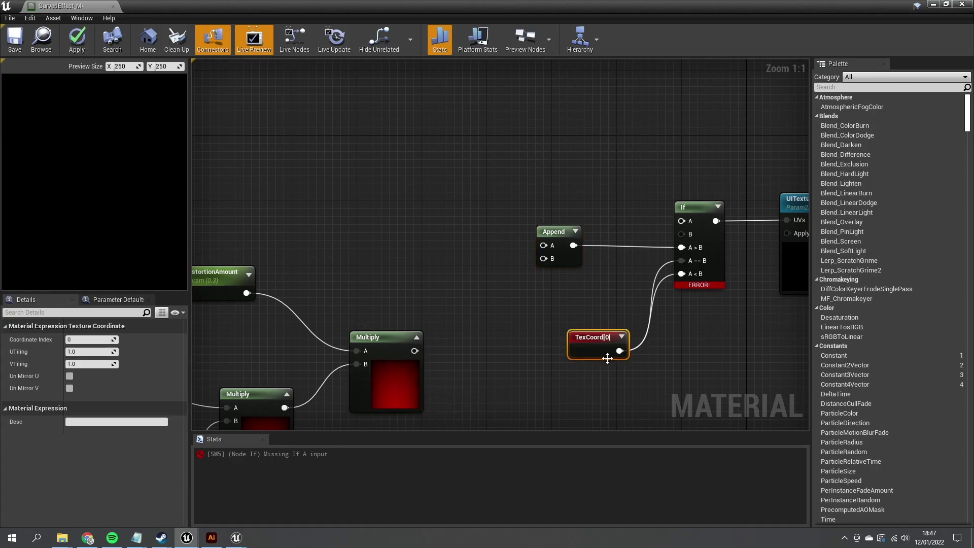
{"action": "key", "text": "ctrl+v"}
{"action": "left_click_drag", "start_coordinate": [336, 237], "coordinate": [388, 263]}
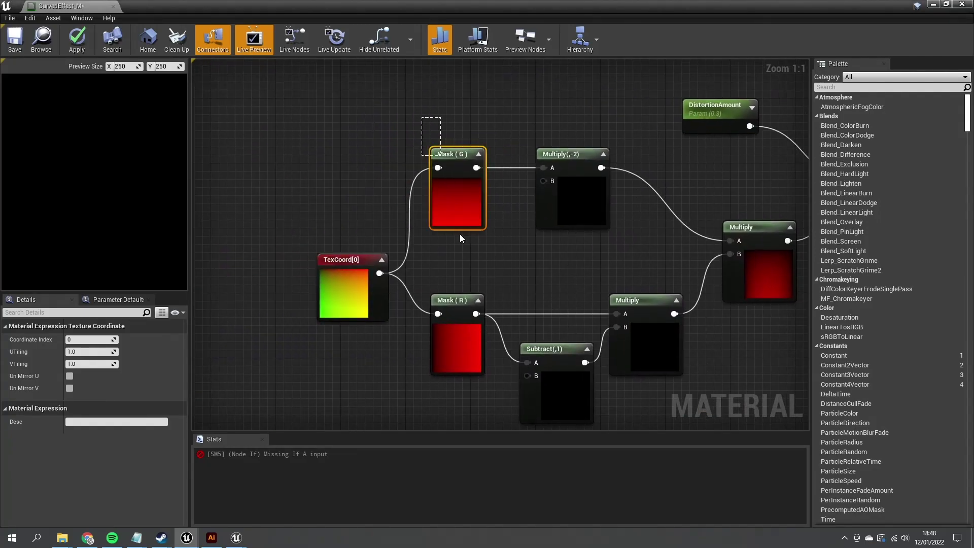
Duplicate the Mask (G) and Mask (R) nodes beside the new Texture Coordinate and connect its output to both masks
{"action": "left_click_drag", "start_coordinate": [460, 233], "coordinate": [481, 249]}
{"action": "right_click_drag", "start_coordinate": [546, 244], "coordinate": [327, 409]}
{"action": "right_click_drag", "start_coordinate": [451, 185], "coordinate": [411, 242]}
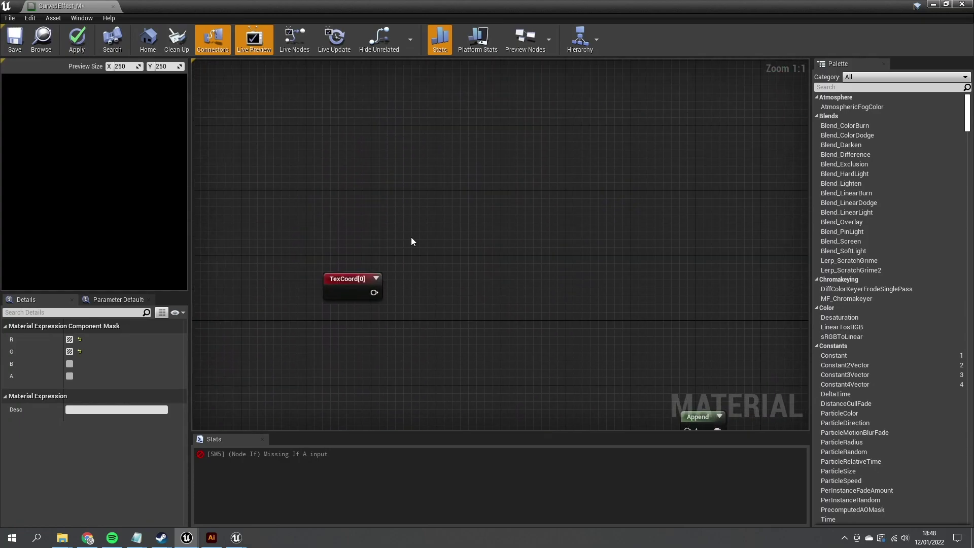
{"action": "key", "text": "ctrl+v"}
{"action": "mouse_move", "coordinate": [420, 187]}
{"action": "left_mouse_down"}
{"action": "mouse_move", "coordinate": [378, 294]}
{"action": "mouse_move", "coordinate": [420, 187]}
{"action": "left_mouse_up"}
{"action": "left_click_drag", "start_coordinate": [374, 293], "coordinate": [419, 333]}
{"action": "right_click_drag", "start_coordinate": [448, 369], "coordinate": [399, 296]}
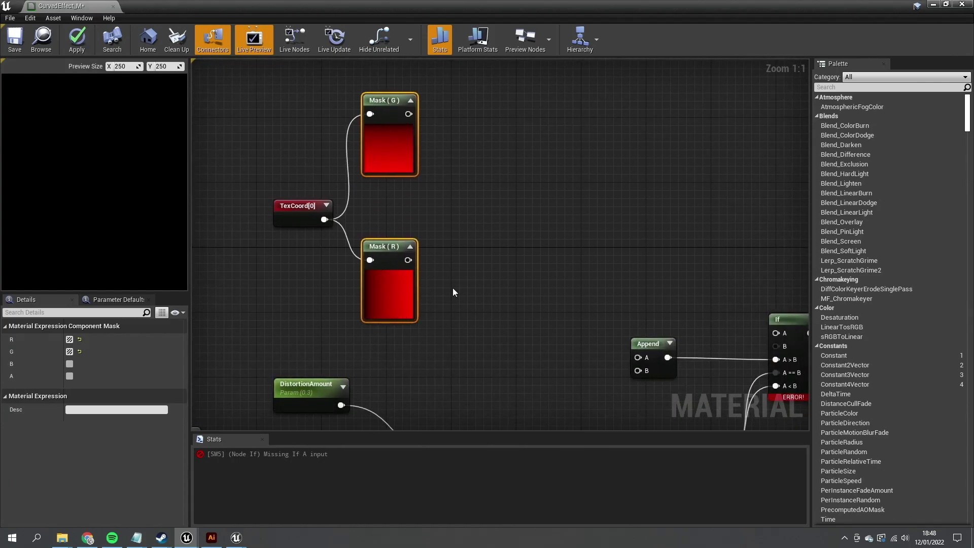
{"action": "right_click_drag", "start_coordinate": [463, 319], "coordinate": [404, 239]}
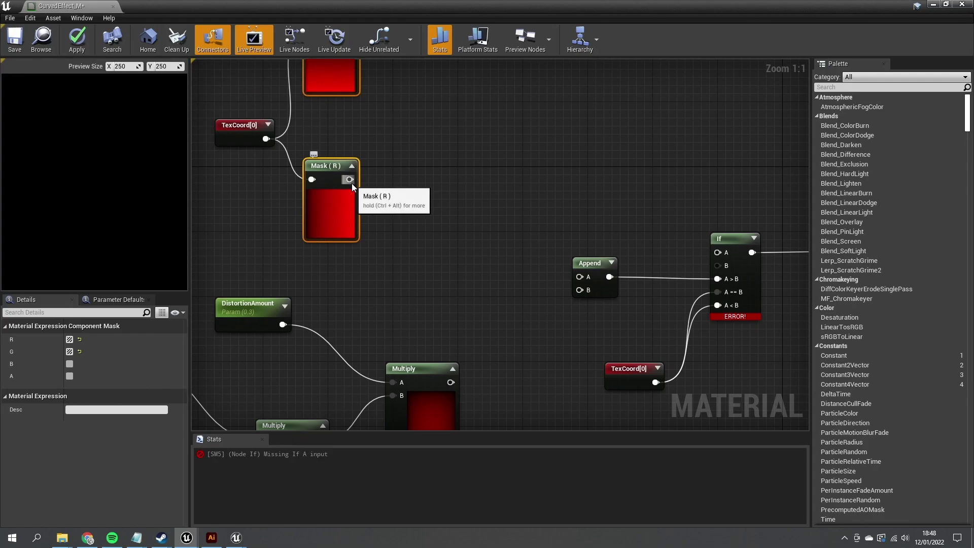
{"action": "left_click_drag", "start_coordinate": [350, 180], "coordinate": [417, 305]}
{"action": "type", "text": "add"}
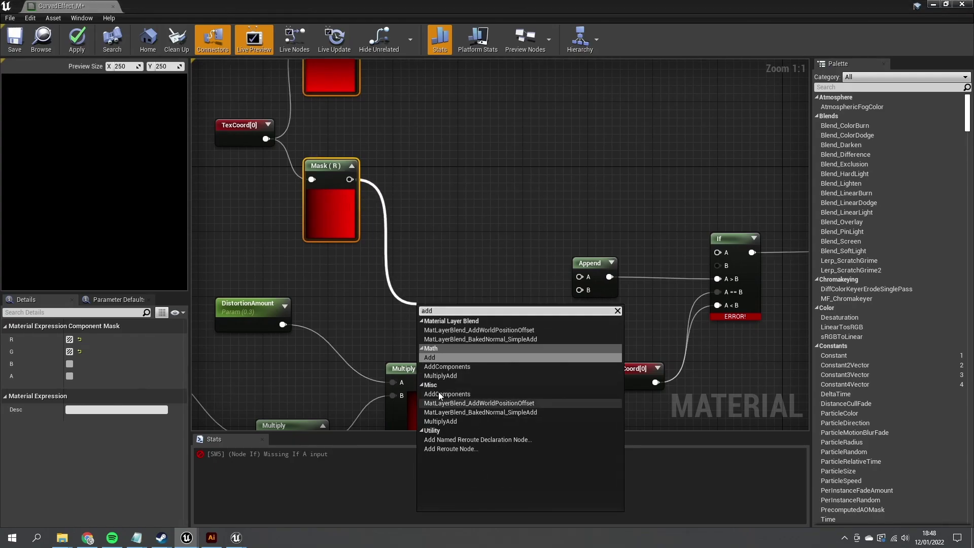
{"action": "left_click", "coordinate": [435, 358]}
{"action": "right_click_drag", "start_coordinate": [437, 358], "coordinate": [352, 327]}
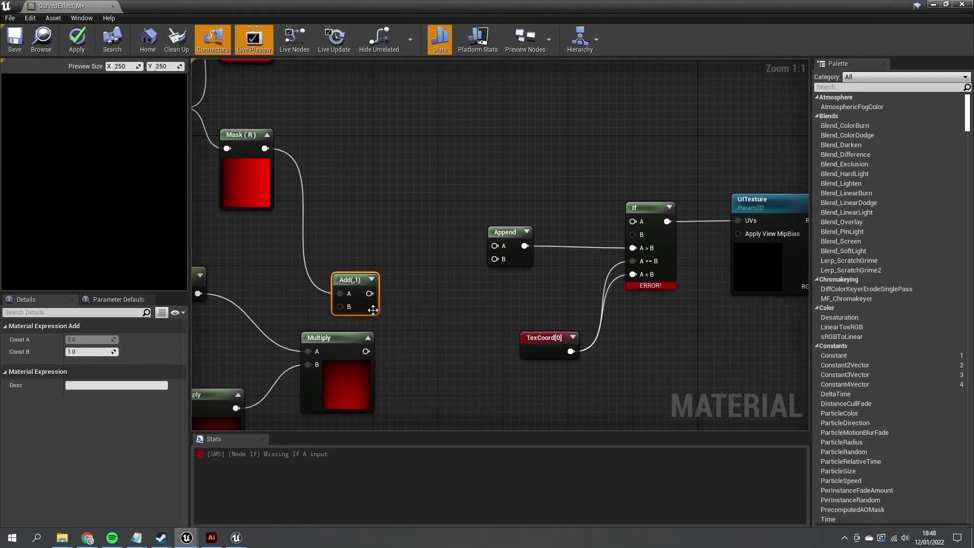
{"action": "left_click_drag", "start_coordinate": [365, 306], "coordinate": [375, 277]}
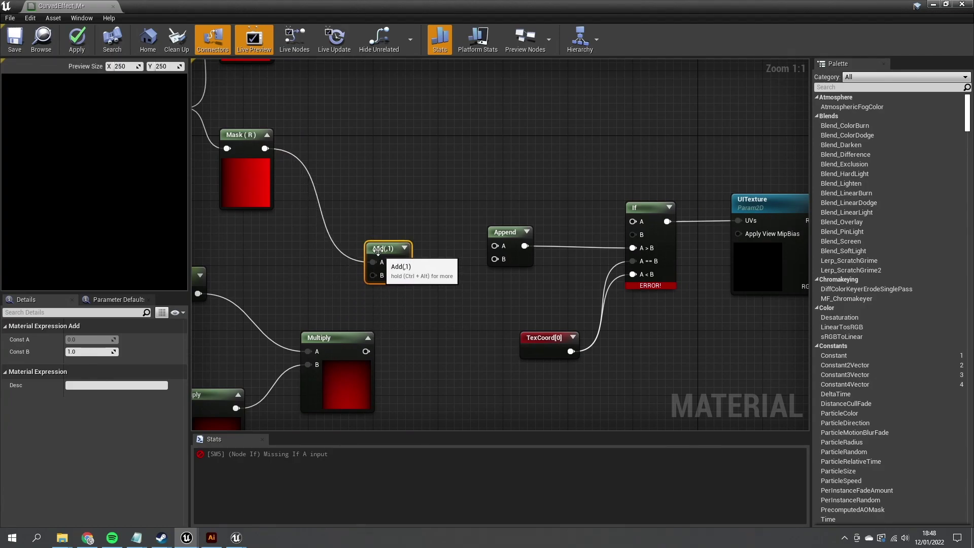
{"action": "key", "text": "Delete"}
Swap the duplicated masks' places so Mask (R) sits above and Mask (G) sits below, nearer the Multiply network
{"action": "left_click_drag", "start_coordinate": [239, 190], "coordinate": [375, 116]}
{"action": "right_click_drag", "start_coordinate": [334, 148], "coordinate": [339, 217]}
{"action": "left_click_drag", "start_coordinate": [238, 119], "coordinate": [272, 260]}
{"action": "left_click_drag", "start_coordinate": [378, 182], "coordinate": [270, 128]}
{"action": "left_click_drag", "start_coordinate": [292, 243], "coordinate": [274, 244]}
{"action": "right_click_drag", "start_coordinate": [279, 221], "coordinate": [284, 168]}
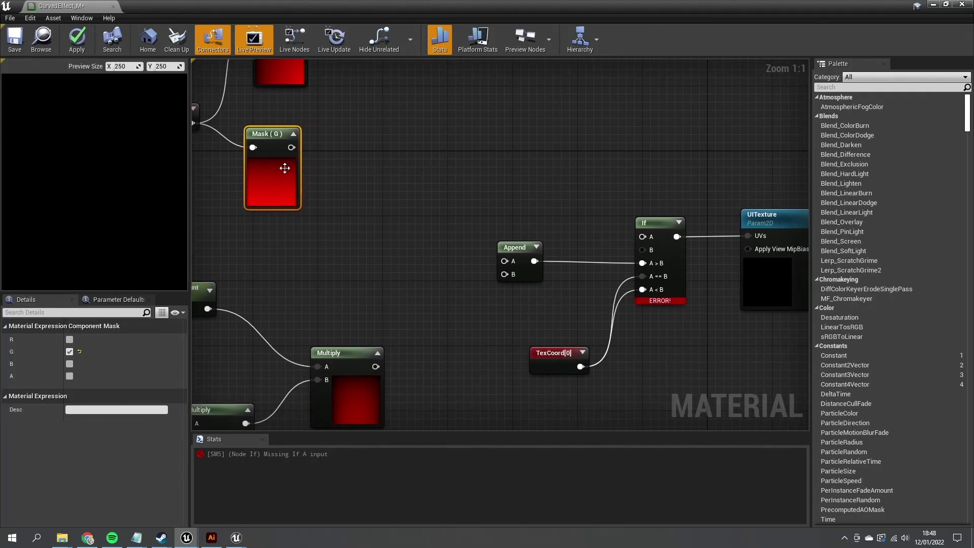
Add an Add node combining Mask (G) as A and the DistortionAmount Multiply as B, with its preview expanded, placed before Append
{"action": "left_click_drag", "start_coordinate": [291, 147], "coordinate": [376, 367]}
{"action": "type", "text": "add"}
{"action": "left_click", "coordinate": [411, 292]}
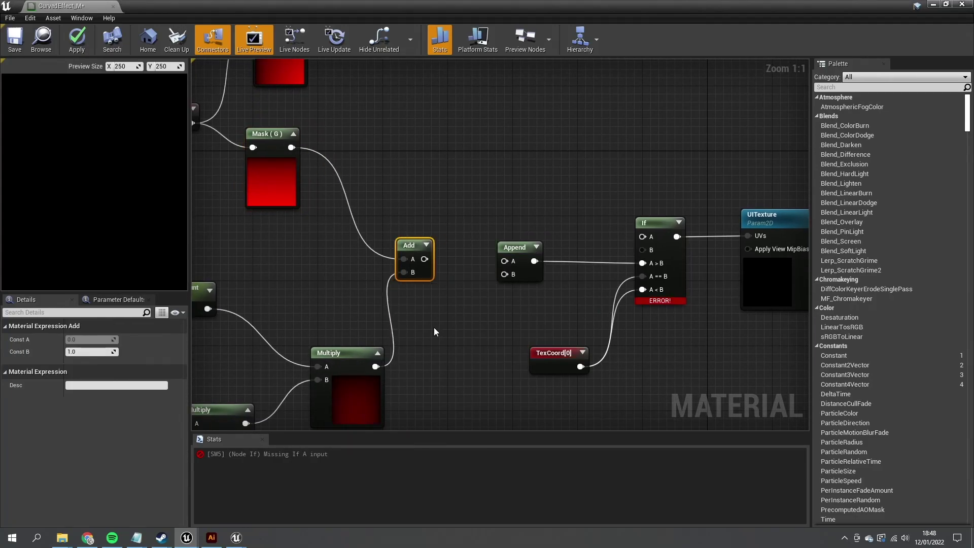
{"action": "left_click", "coordinate": [426, 246]}
{"action": "left_click_drag", "start_coordinate": [431, 304], "coordinate": [459, 281]}
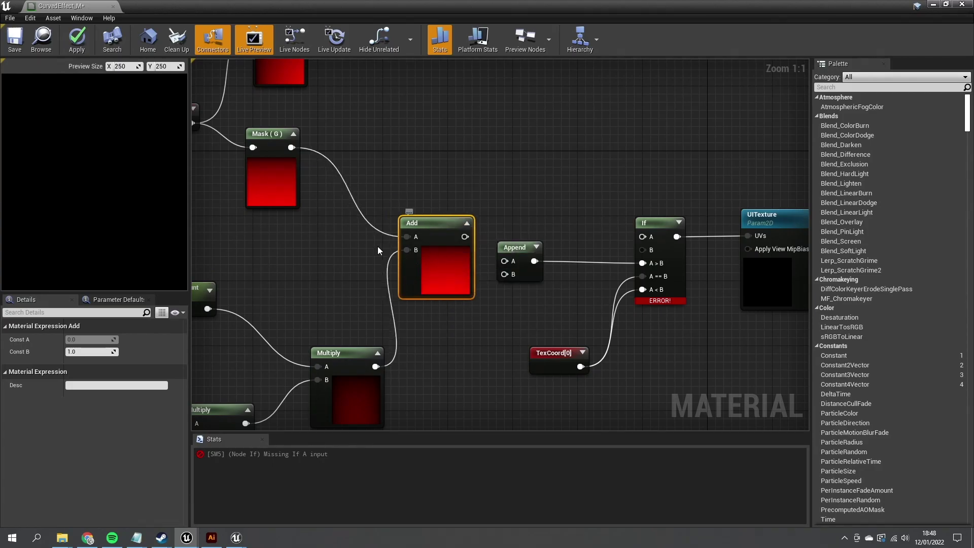
Move the Append, If, lower Texture Coordinate, UITexture and CurvedEffect_M nodes together farther away from the Add node
{"action": "right_click_drag", "start_coordinate": [556, 302], "coordinate": [371, 300]}
{"action": "scroll", "coordinate": [469, 285], "scroll_direction": "down", "scroll_amount": 2}
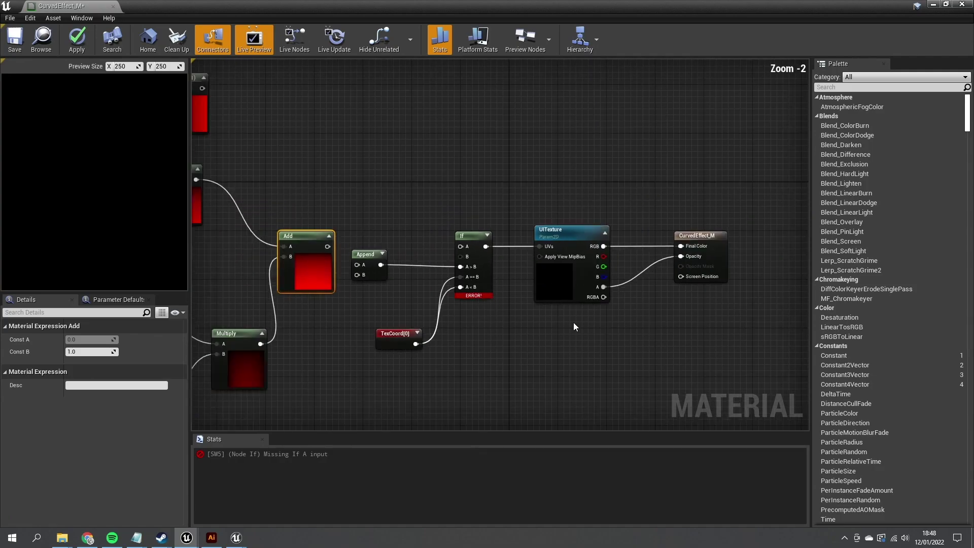
{"action": "right_click_drag", "start_coordinate": [710, 356], "coordinate": [569, 338]}
{"action": "left_click_drag", "start_coordinate": [569, 342], "coordinate": [385, 245]}
{"action": "right_click_drag", "start_coordinate": [385, 245], "coordinate": [585, 244]}
Add a Clamp node fed by the Add output, expand its preview and place it between Add and Append
{"action": "left_click_drag", "start_coordinate": [370, 230], "coordinate": [429, 275]}
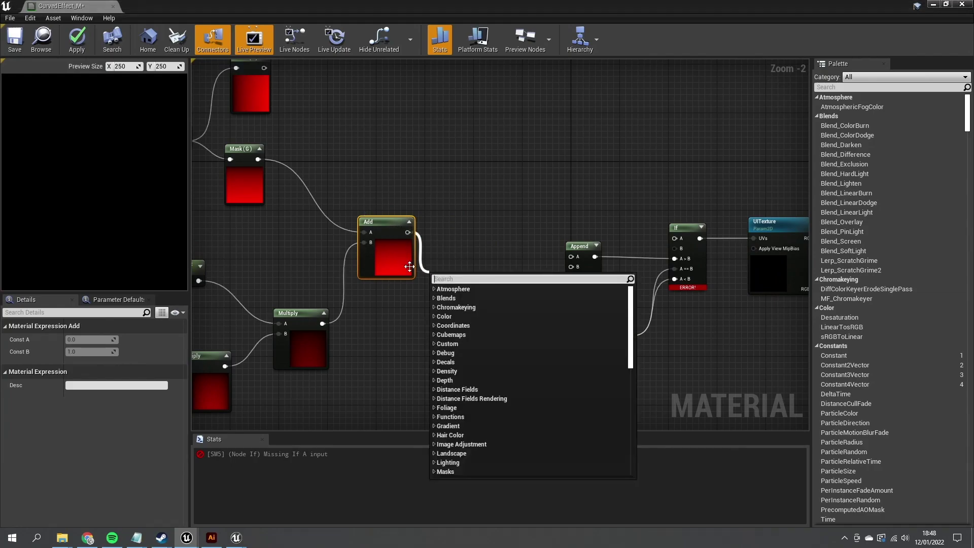
{"action": "type", "text": "clamp"}
{"action": "key", "text": "Return"}
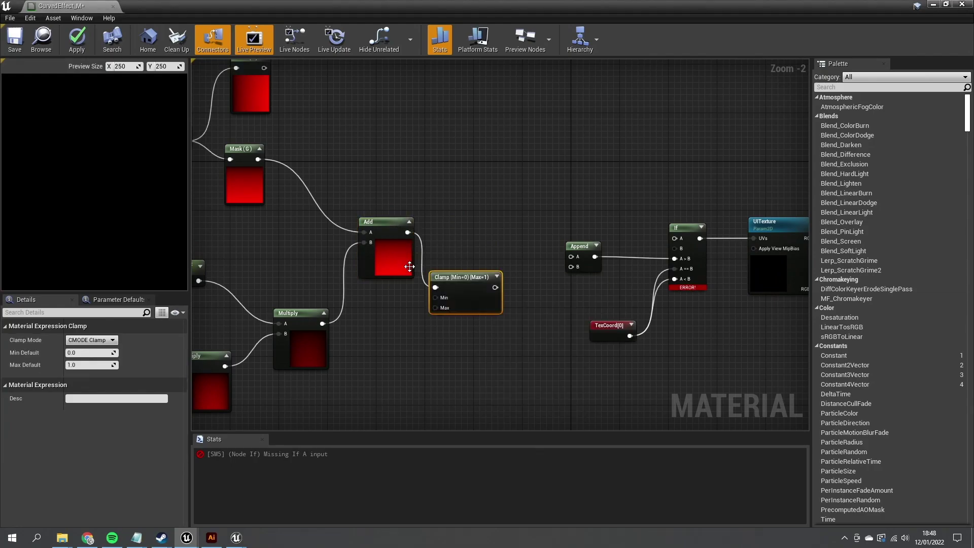
{"action": "left_click", "coordinate": [497, 277]}
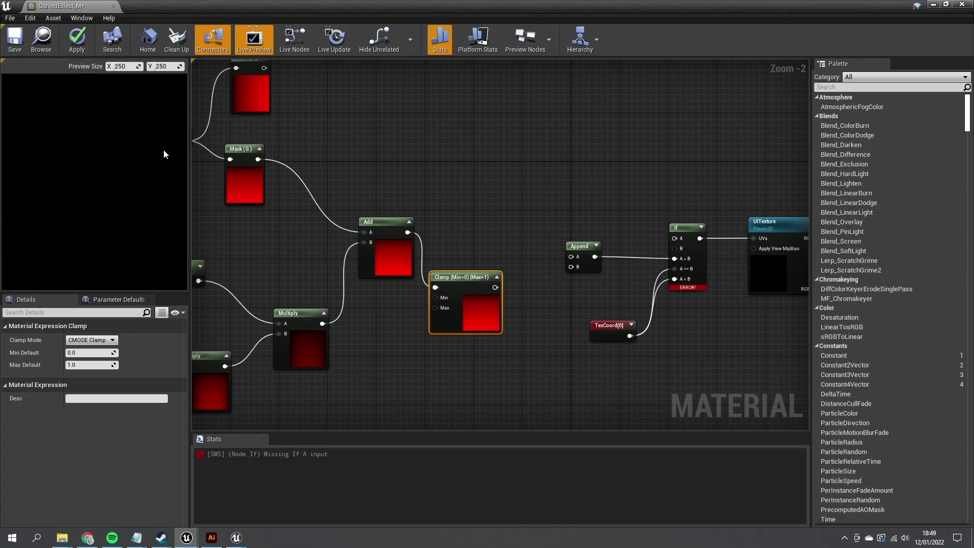
{"action": "mouse_move", "coordinate": [488, 319]}
{"action": "left_mouse_down"}
{"action": "mouse_move", "coordinate": [501, 307]}
{"action": "mouse_move", "coordinate": [502, 325]}
{"action": "left_mouse_up"}
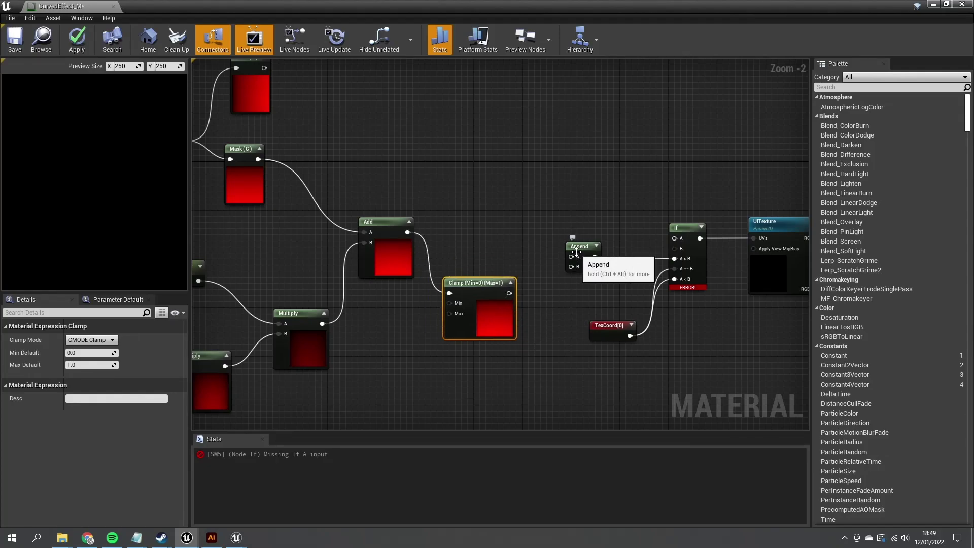
Move the upper Mask (R) node above the Add node, level with its Texture Coordinate
{"action": "right_click_drag", "start_coordinate": [393, 166], "coordinate": [434, 238]}
{"action": "left_click_drag", "start_coordinate": [304, 164], "coordinate": [437, 227]}
{"action": "right_click_drag", "start_coordinate": [437, 226], "coordinate": [376, 184]}
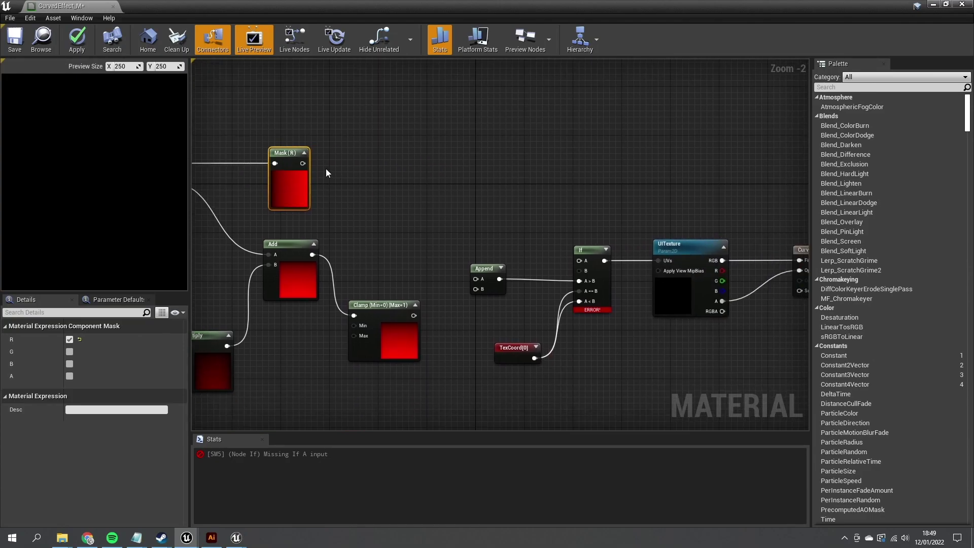
Connect Mask (R) to Append's A input and Clamp to its B input, and move Append slightly lower
{"action": "left_click_drag", "start_coordinate": [302, 164], "coordinate": [414, 315]}
{"action": "left_click_drag", "start_coordinate": [489, 292], "coordinate": [503, 315]}
{"action": "right_click_drag", "start_coordinate": [331, 214], "coordinate": [527, 213]}
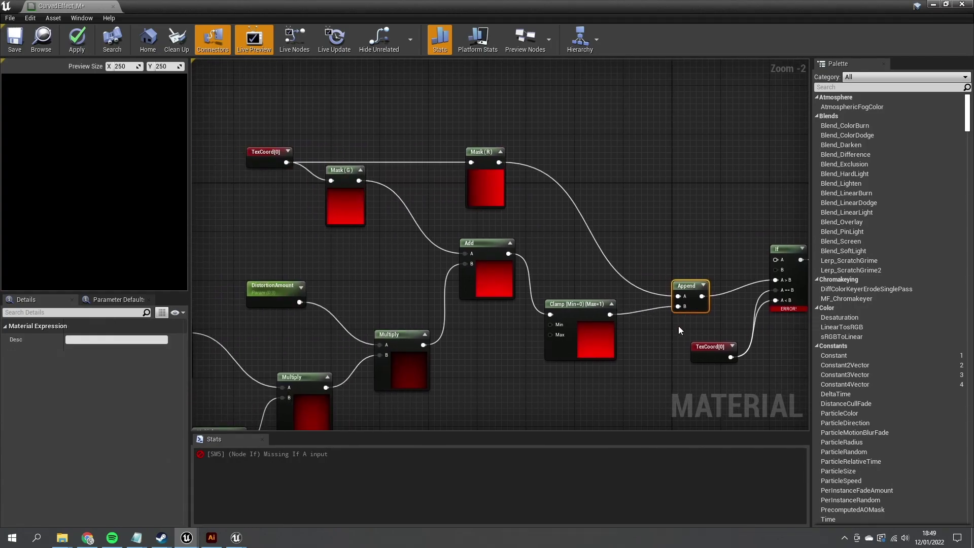
Move the Texture Coordinate that feeds the If node farther down, directly below Append
{"action": "right_click_drag", "start_coordinate": [682, 332], "coordinate": [598, 297]}
{"action": "left_click_drag", "start_coordinate": [625, 317], "coordinate": [609, 385]}
{"action": "right_click_drag", "start_coordinate": [668, 351], "coordinate": [524, 338]}
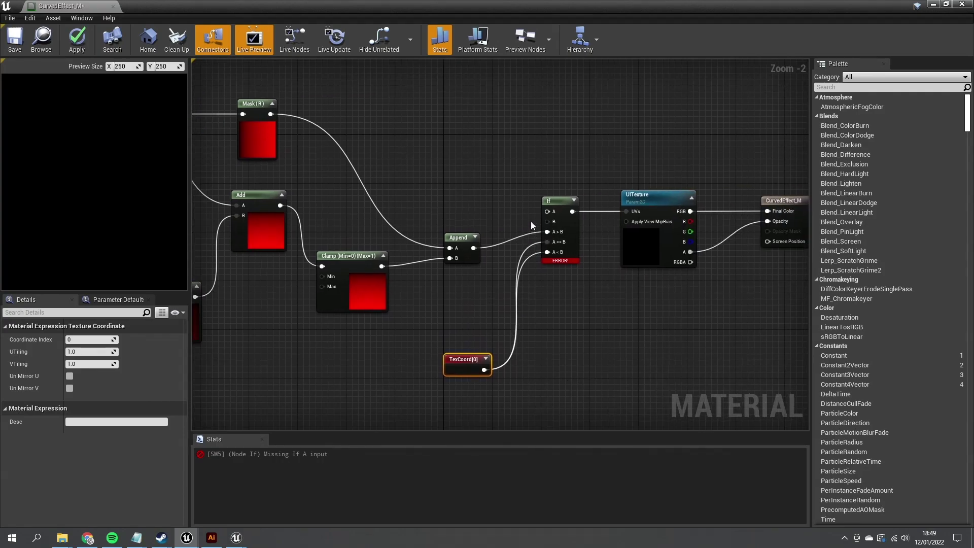
Connect the DistortionAmount parameter to the If node's A input
{"action": "right_click_drag", "start_coordinate": [501, 243], "coordinate": [677, 254]}
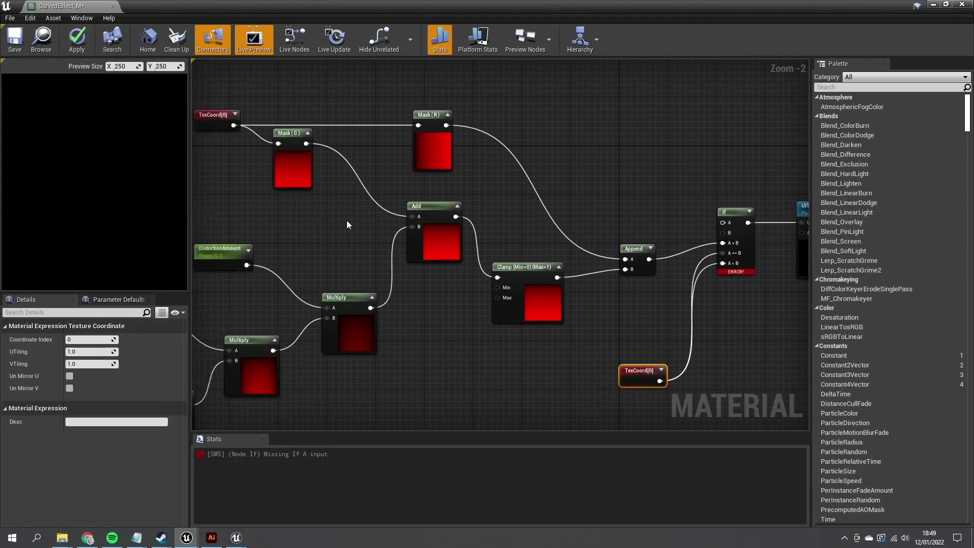
{"action": "right_click_drag", "start_coordinate": [361, 222], "coordinate": [415, 182]}
{"action": "left_click_drag", "start_coordinate": [287, 216], "coordinate": [777, 184]}
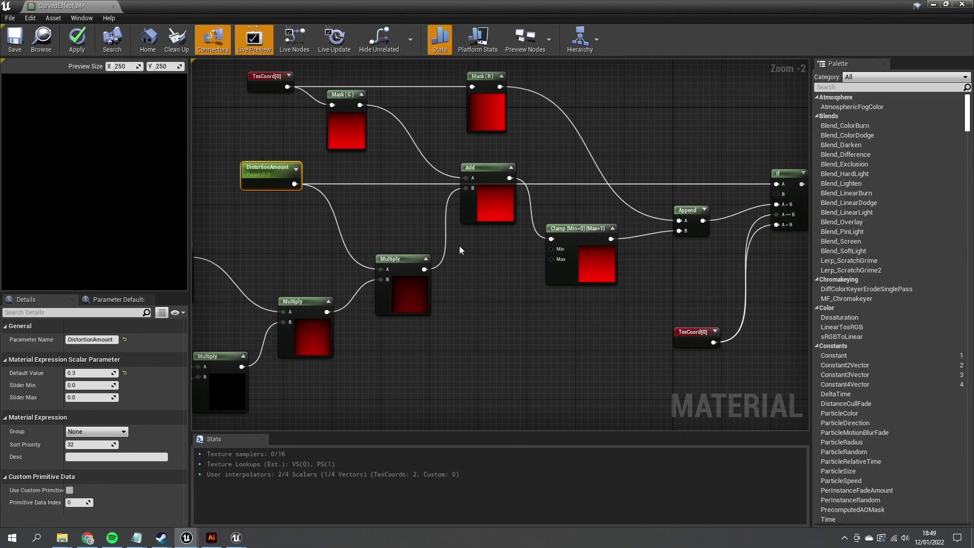
Review the completed graph from the UITexture output back through the masks, Multiply chain, Add, Clamp and Append nodes
{"action": "right_click_drag", "start_coordinate": [527, 278], "coordinate": [250, 276]}
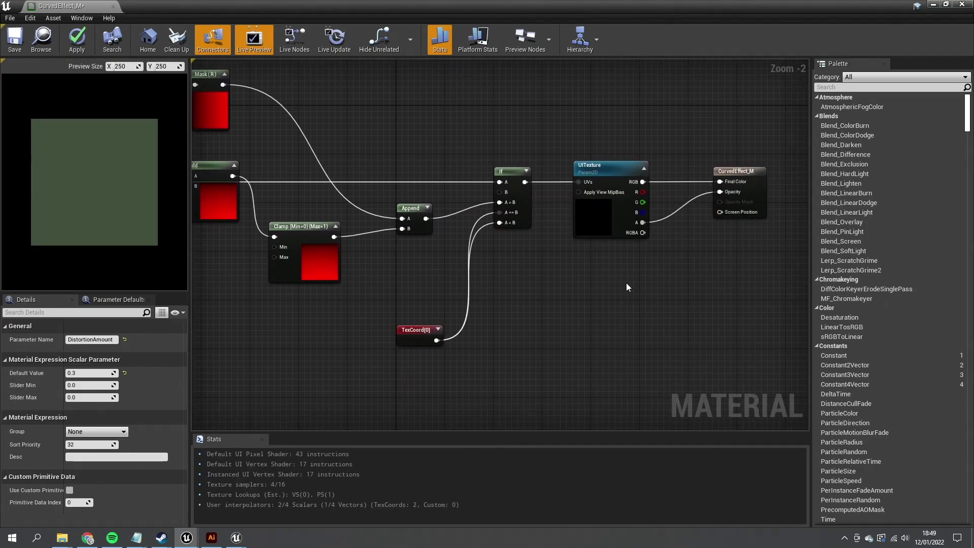
{"action": "right_click_drag", "start_coordinate": [676, 228], "coordinate": [597, 245]}
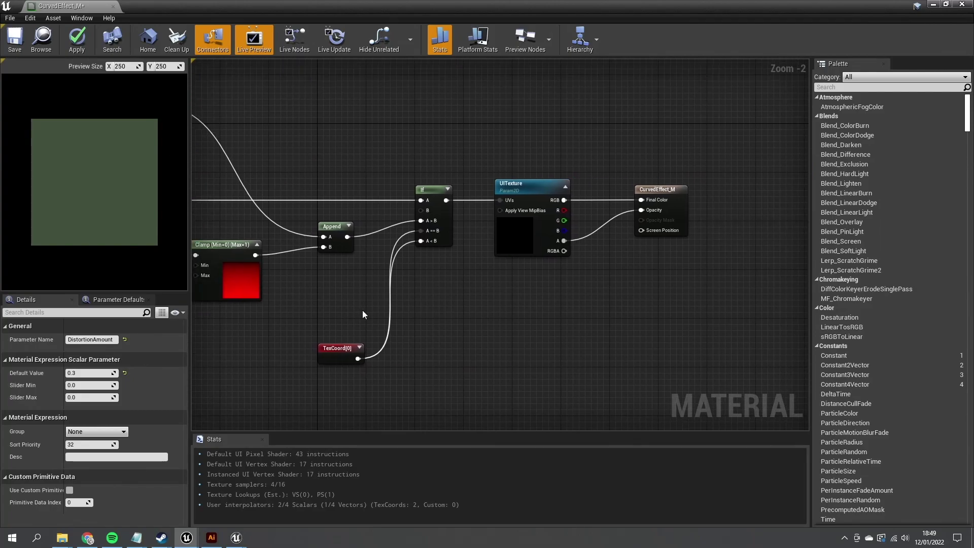
{"action": "right_click_drag", "start_coordinate": [282, 281], "coordinate": [419, 277]}
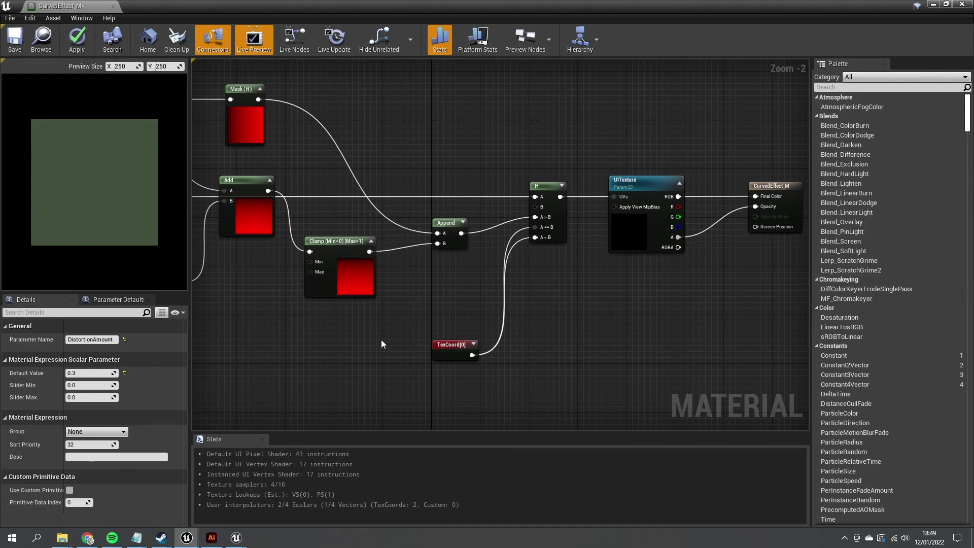
{"action": "right_click_drag", "start_coordinate": [379, 336], "coordinate": [600, 242]}
{"action": "right_click_drag", "start_coordinate": [314, 334], "coordinate": [620, 316]}
{"action": "left_click_drag", "start_coordinate": [613, 370], "coordinate": [242, 145]}
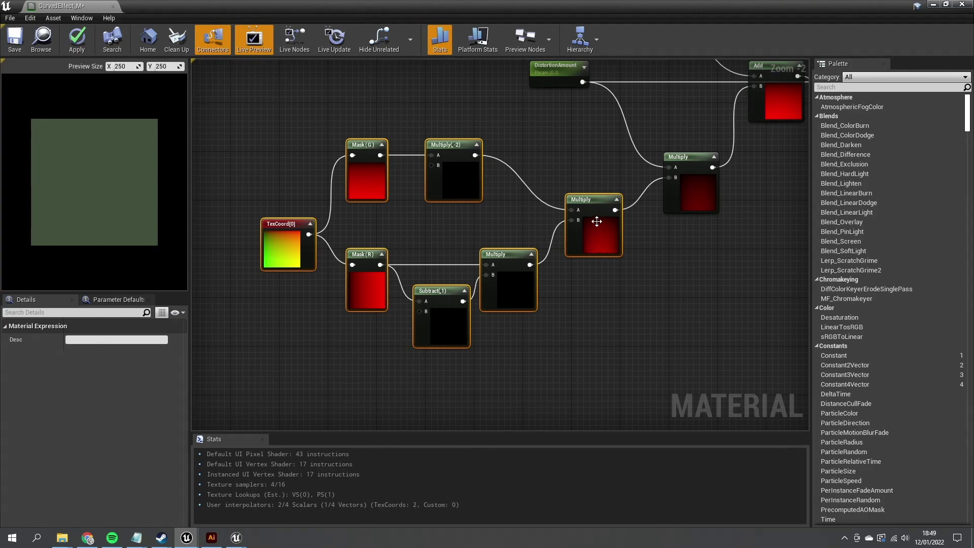
{"action": "left_click", "coordinate": [371, 172]}
{"action": "left_click", "coordinate": [382, 309]}
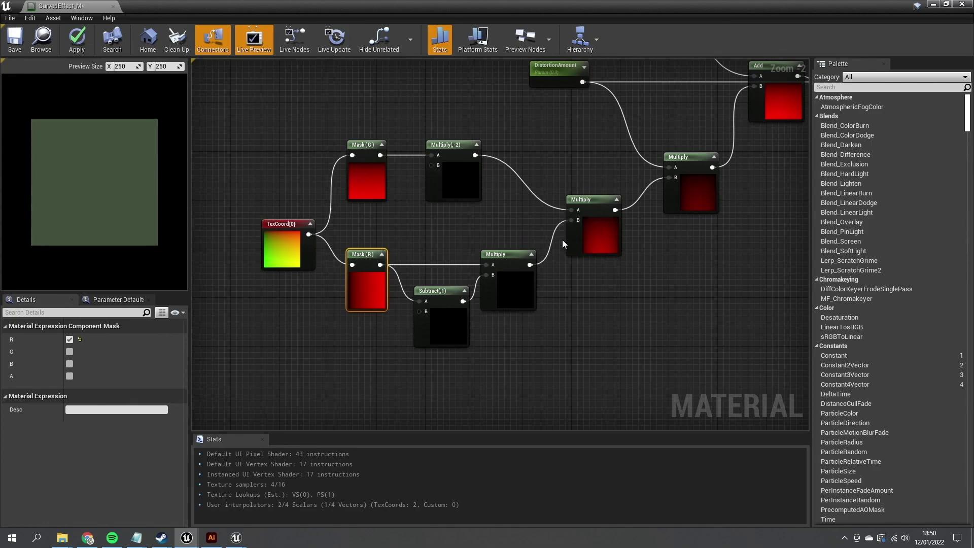
{"action": "right_click_drag", "start_coordinate": [682, 251], "coordinate": [502, 341]}
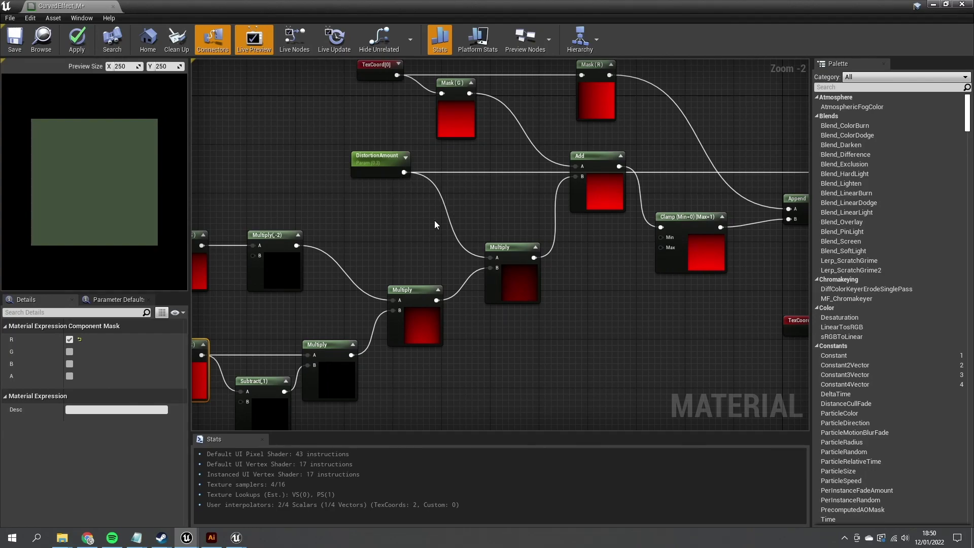
{"action": "right_click_drag", "start_coordinate": [423, 180], "coordinate": [348, 199]}
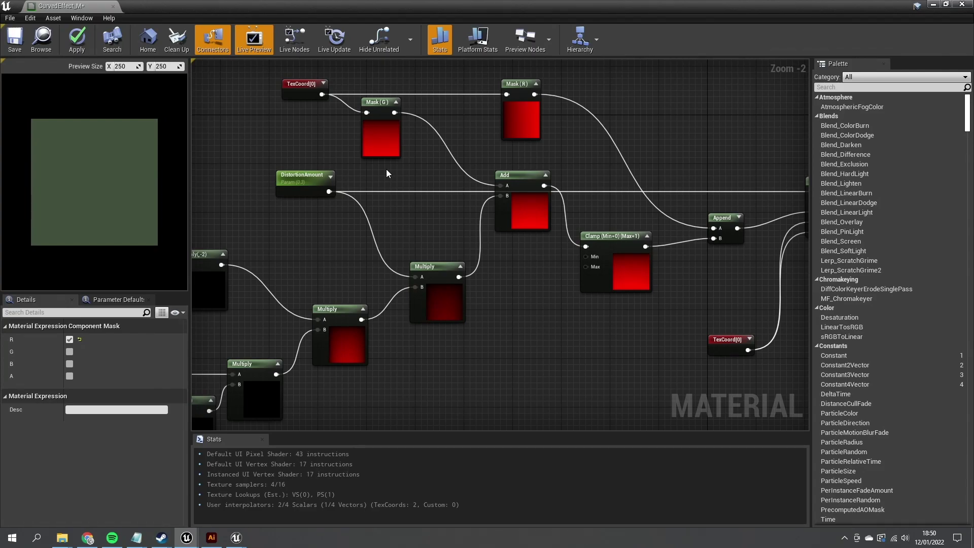
Trace the graph from DistortionAmount and the masks through Add, Clamp, Append and If to UITexture
{"action": "right_click_drag", "start_coordinate": [547, 286], "coordinate": [442, 320]}
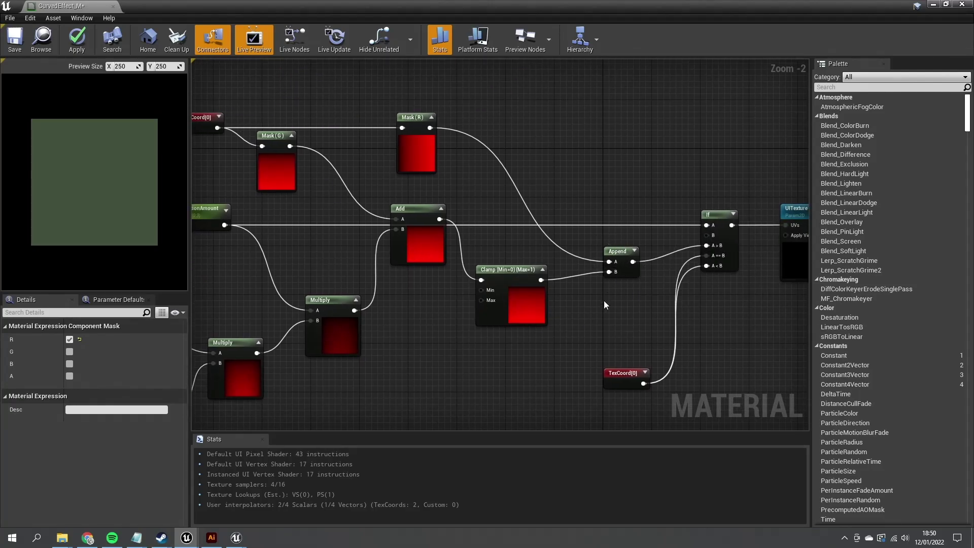
{"action": "right_click_drag", "start_coordinate": [711, 203], "coordinate": [623, 182]}
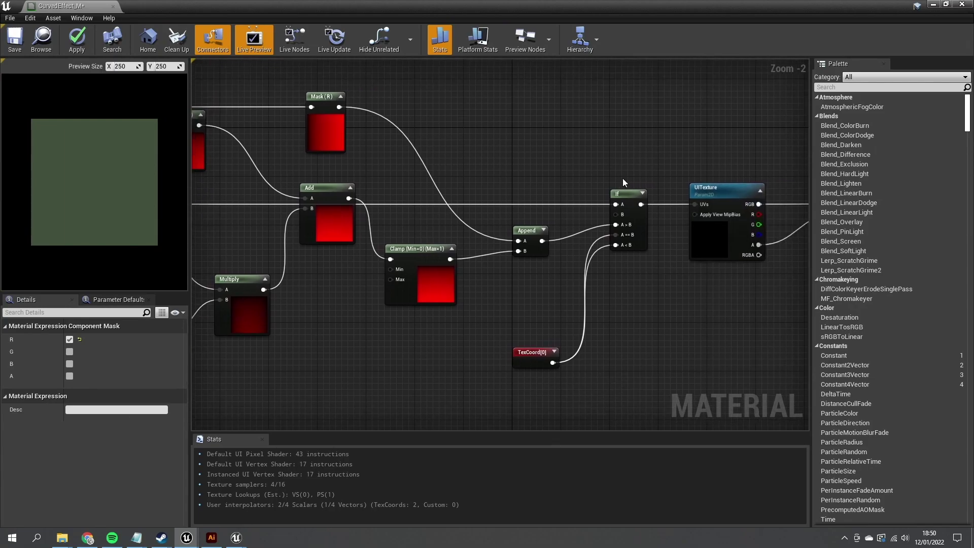
{"action": "right_click_drag", "start_coordinate": [501, 257], "coordinate": [556, 256]}
{"action": "right_click_drag", "start_coordinate": [479, 239], "coordinate": [609, 246]}
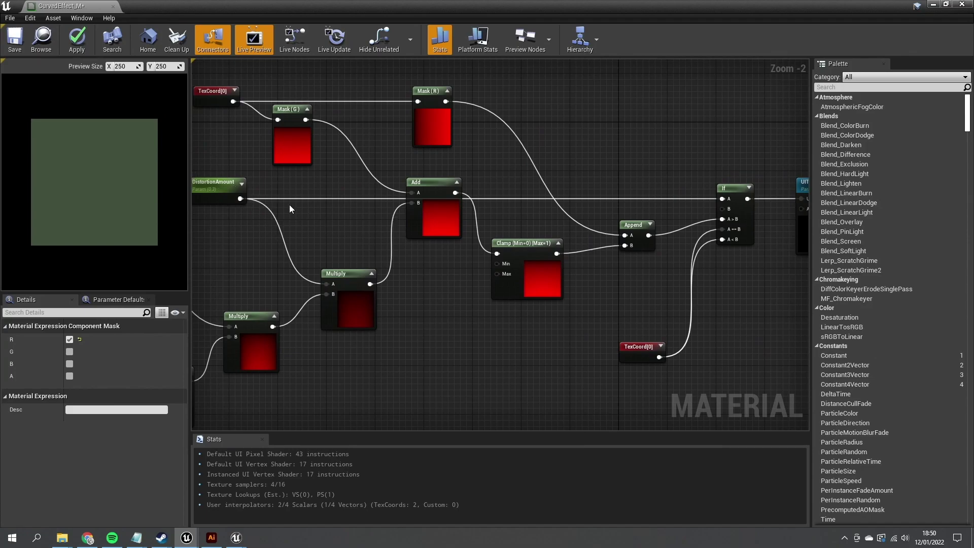
{"action": "right_click_drag", "start_coordinate": [289, 209], "coordinate": [349, 224]}
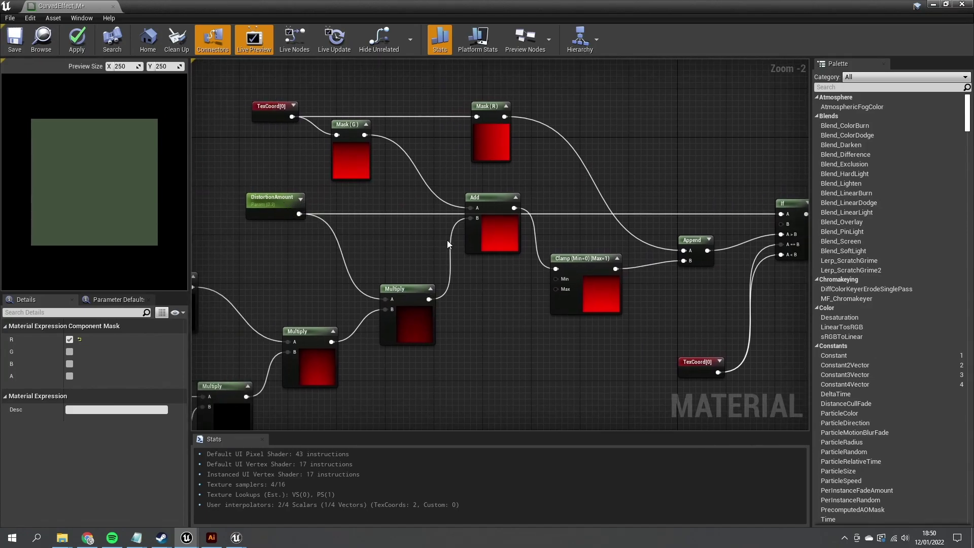
{"action": "right_click_drag", "start_coordinate": [539, 319], "coordinate": [385, 320]}
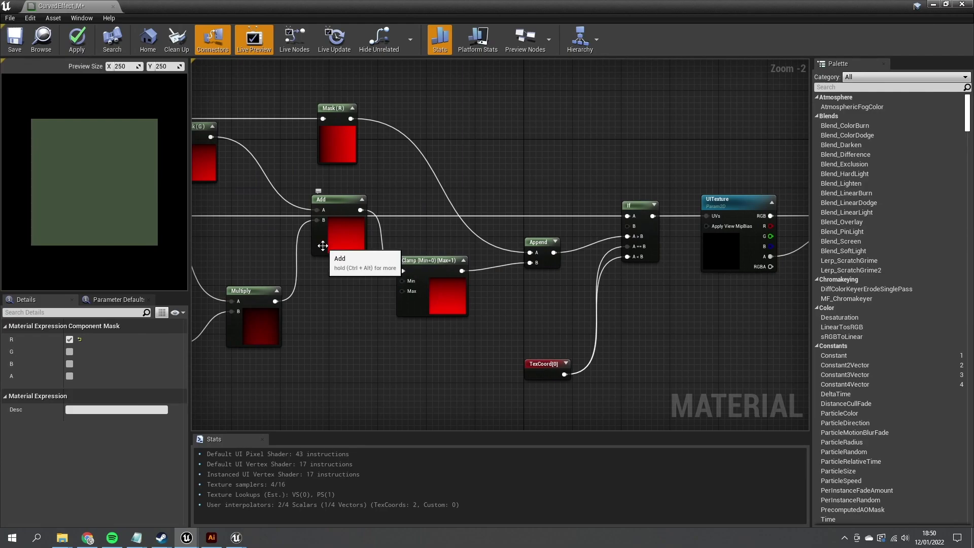
{"action": "right_click_drag", "start_coordinate": [344, 227], "coordinate": [438, 220]}
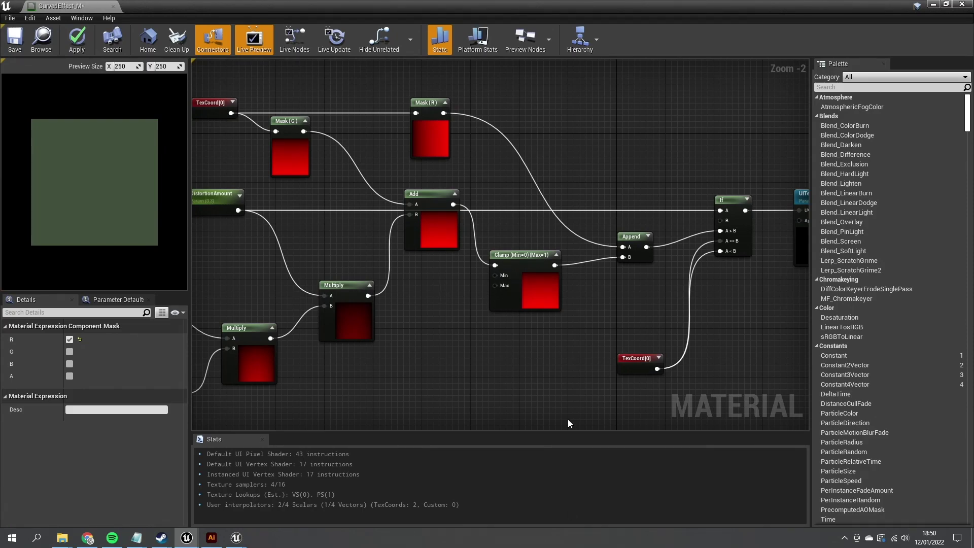
Apply the changes to the CurvedEffect_M material and open the HeadsUpDisplay_W widget
{"action": "left_click", "coordinate": [81, 36]}
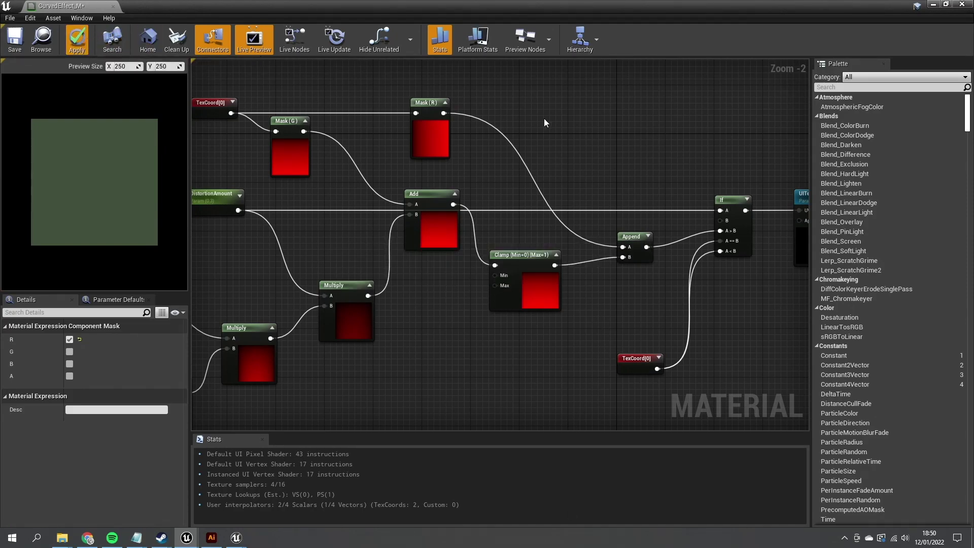
{"action": "left_click", "coordinate": [933, 5]}
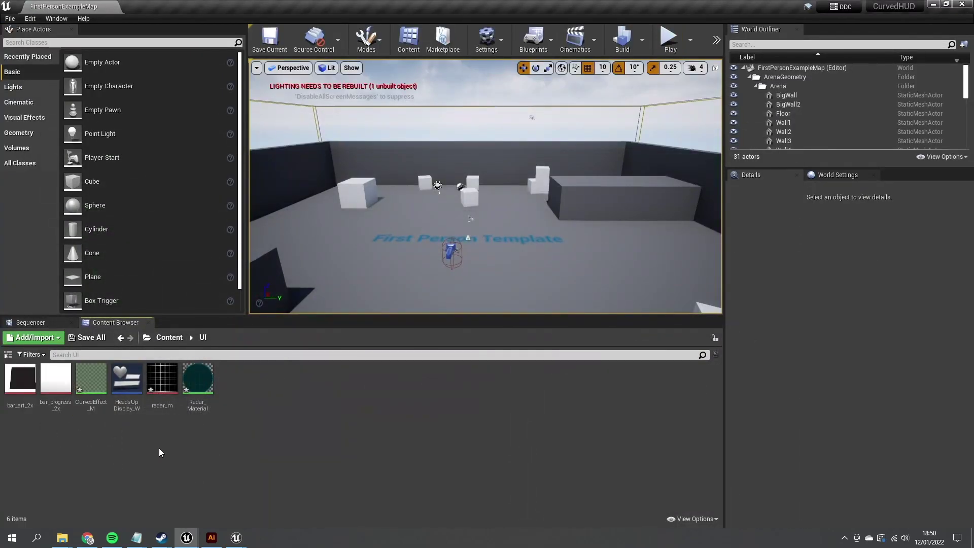
{"action": "double_click", "coordinate": [128, 406]}
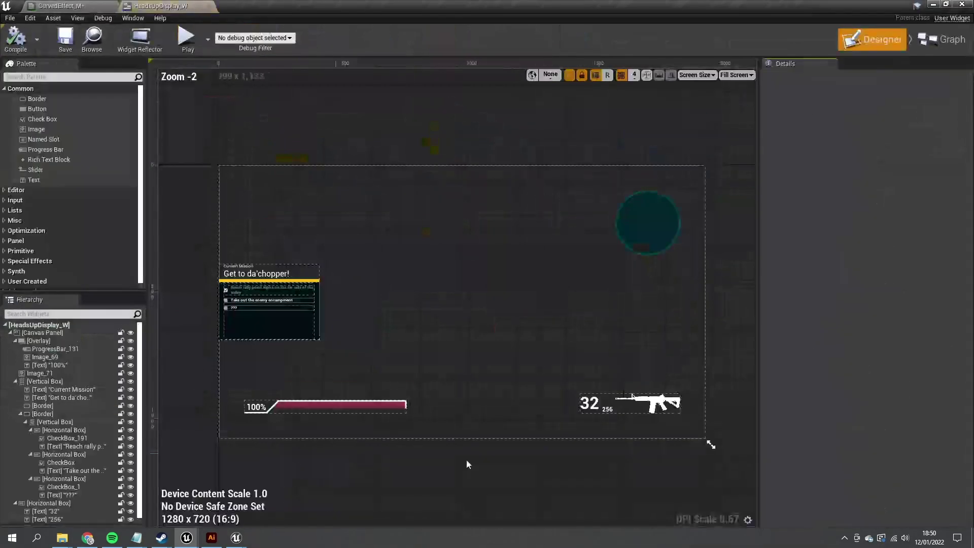
Wrap the widget's root Canvas Panel in a Retainer Box
{"action": "left_click", "coordinate": [10, 333]}
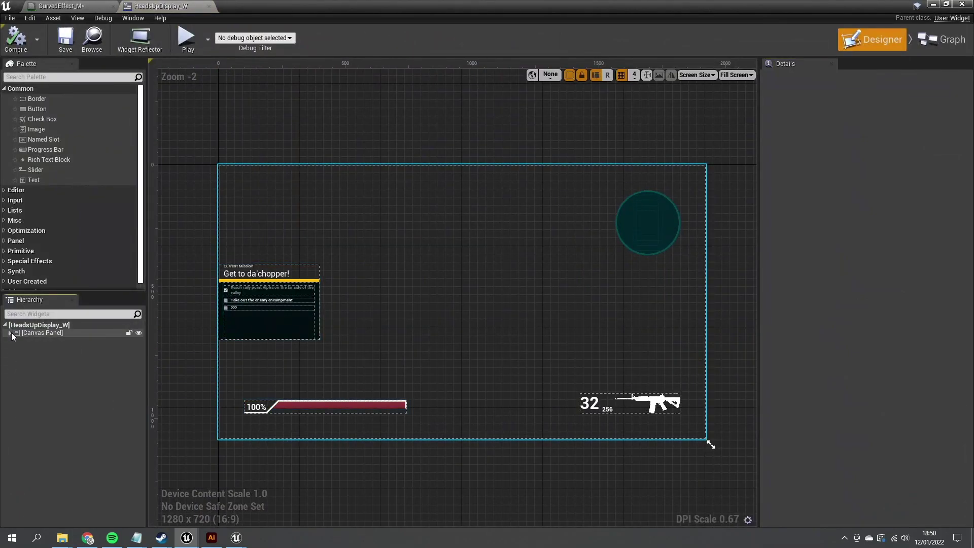
{"action": "left_click", "coordinate": [55, 334]}
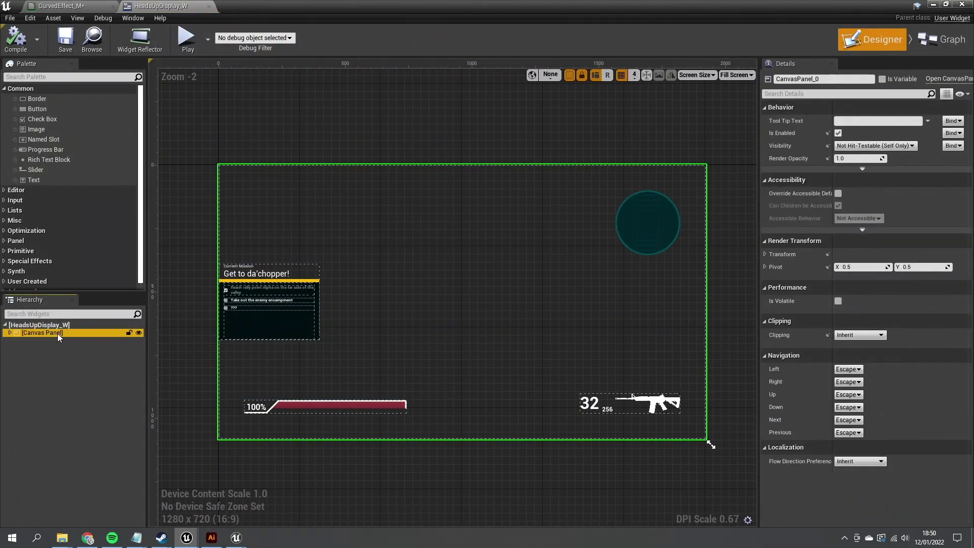
{"action": "right_click", "coordinate": [56, 333]}
{"action": "mouse_move", "coordinate": [96, 416]}
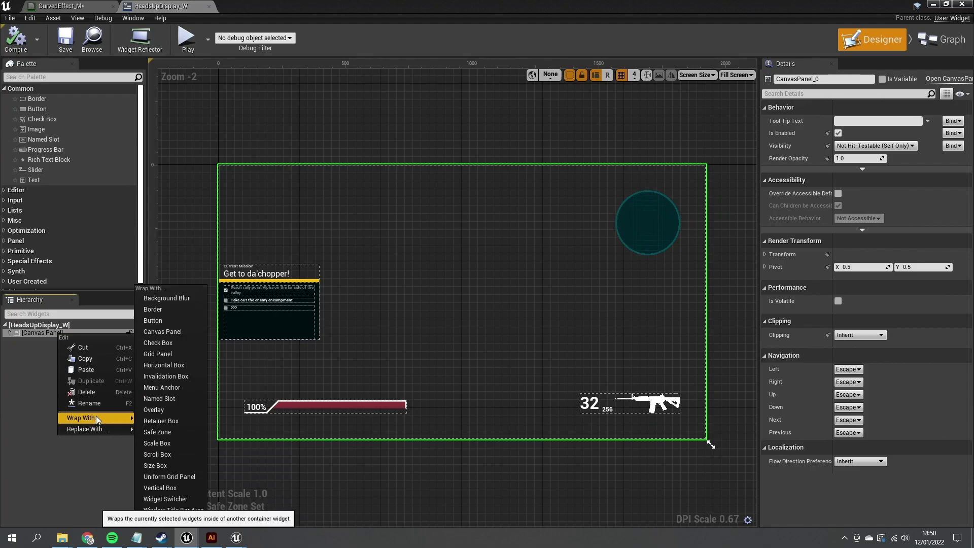
{"action": "left_click", "coordinate": [170, 421]}
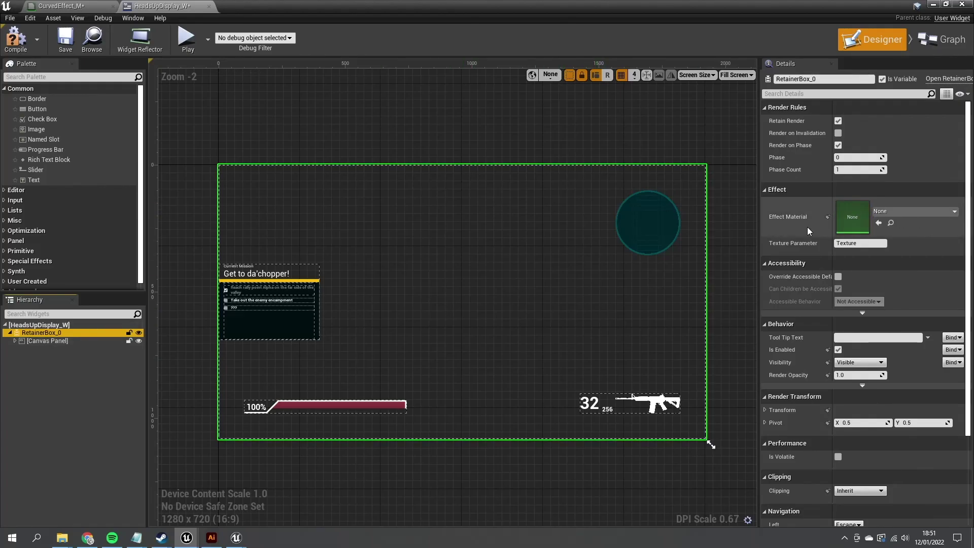
Set the Retainer Box's effect material to CurvedEffect_M
{"action": "left_click", "coordinate": [917, 210]}
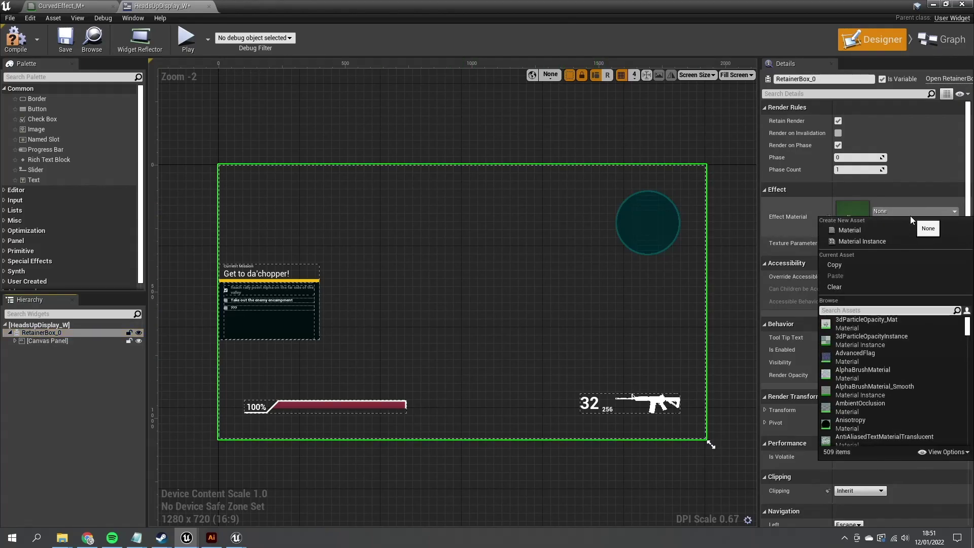
{"action": "type", "text": "curved"}
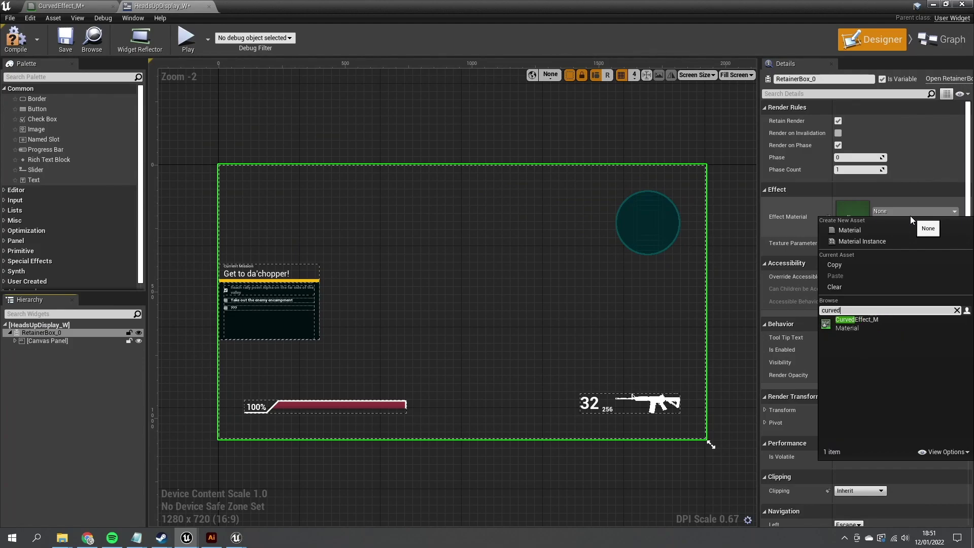
{"action": "left_click", "coordinate": [938, 324]}
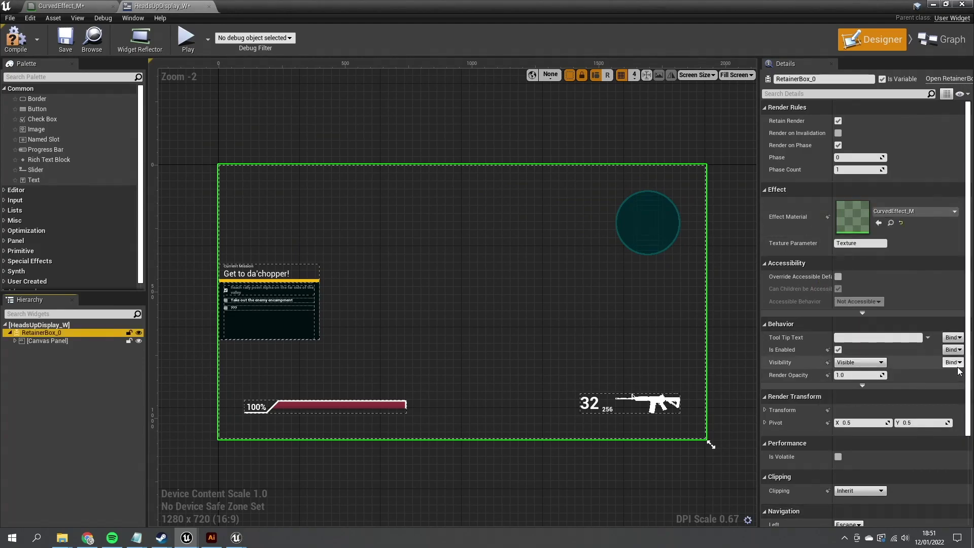
Set the Retainer Box's texture parameter to UITexture, matching the material's parameter name, and compile and save the widget
{"action": "left_click", "coordinate": [849, 244]}
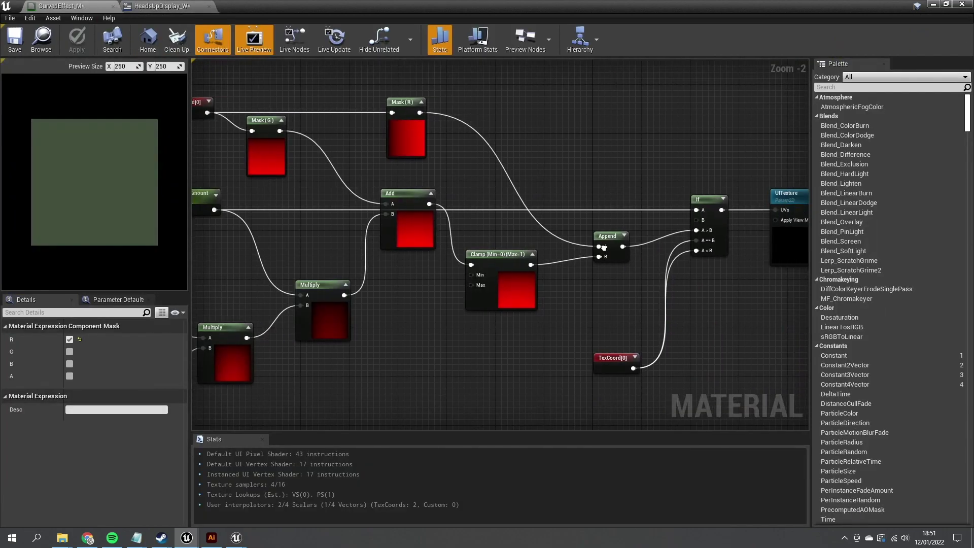
{"action": "scroll", "coordinate": [507, 198], "scroll_direction": "up", "scroll_amount": 2}
{"action": "left_click", "coordinate": [469, 154]}
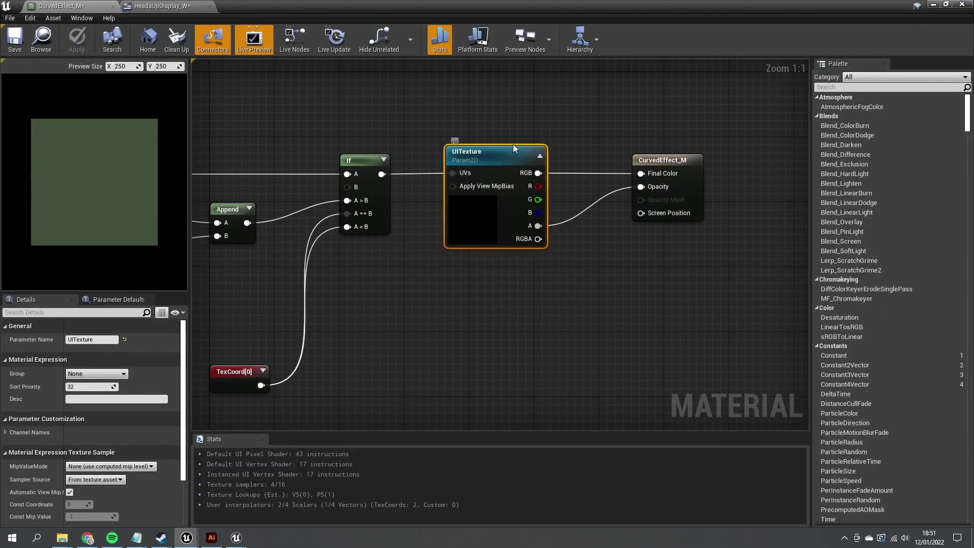
{"action": "left_click", "coordinate": [162, 6]}
{"action": "left_click", "coordinate": [862, 243]}
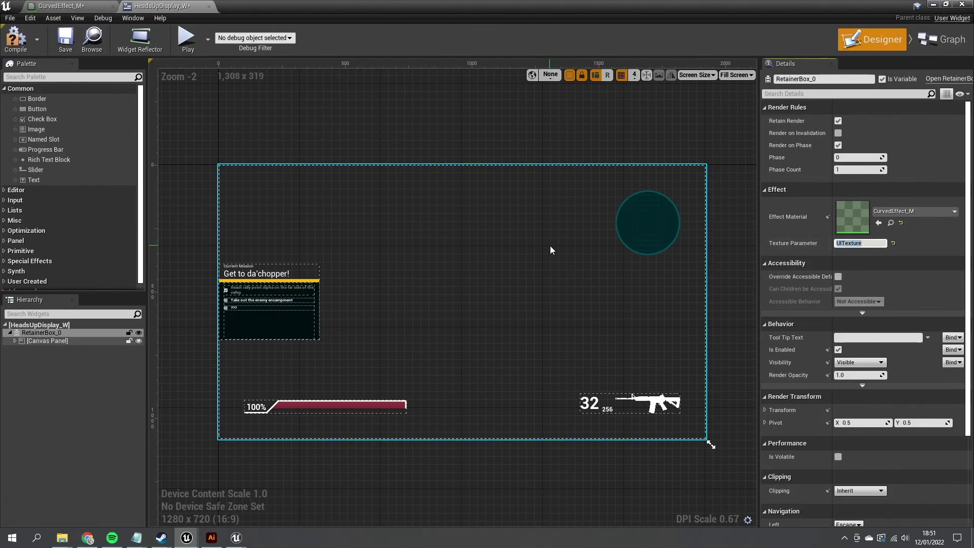
{"action": "left_click", "coordinate": [16, 38]}
{"action": "left_click", "coordinate": [65, 38]}
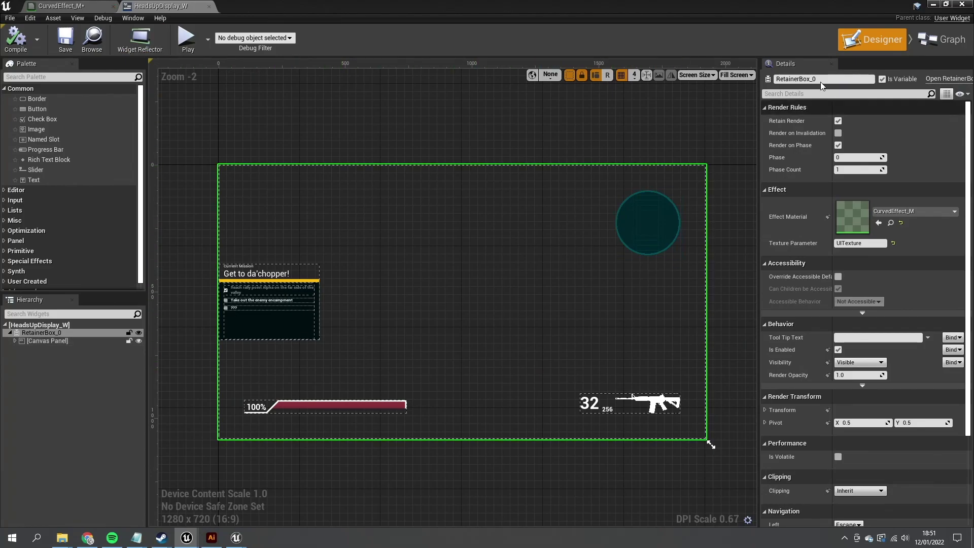
Leave the widget editor and open the FirstPersonHUD blueprint in Content/FirstPersonBP/Blueprints
{"action": "left_click", "coordinate": [956, 4]}
{"action": "left_click", "coordinate": [169, 338]}
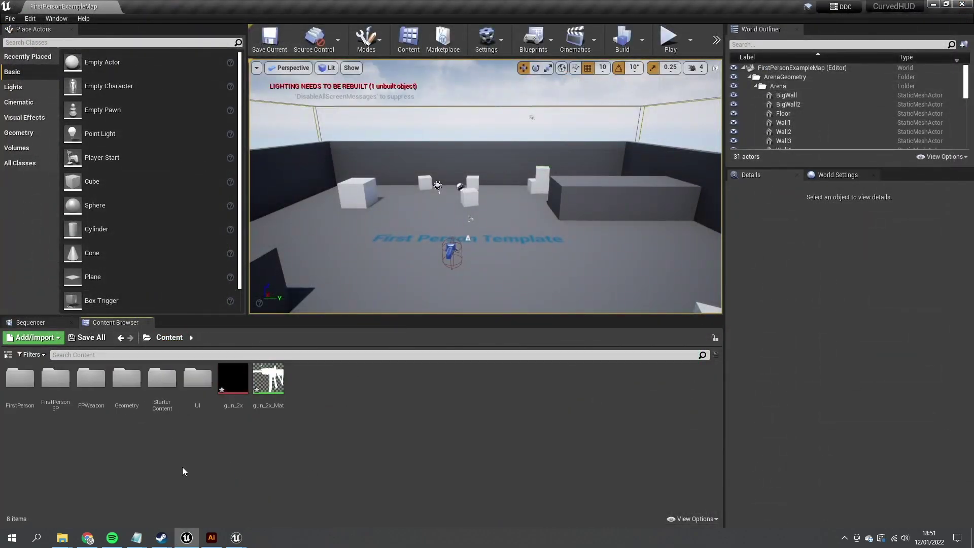
{"action": "double_click", "coordinate": [56, 381]}
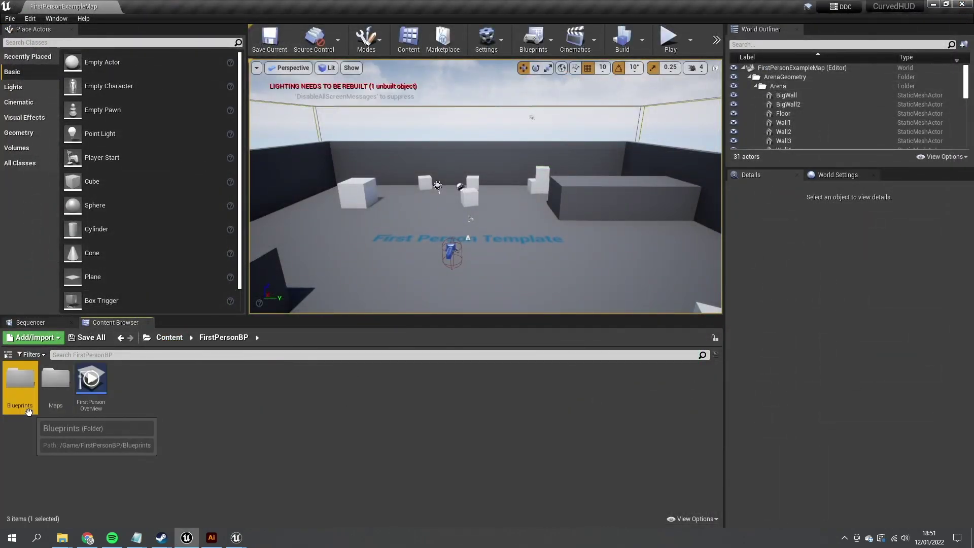
{"action": "double_click", "coordinate": [19, 380]}
{"action": "double_click", "coordinate": [91, 381]}
Add an Event BeginPlay node in an empty area of the FirstPersonHUD event graph
{"action": "right_click_drag", "start_coordinate": [301, 151], "coordinate": [426, 314]}
{"action": "scroll", "coordinate": [245, 149], "scroll_direction": "down", "scroll_amount": 2}
{"action": "right_click_drag", "start_coordinate": [258, 107], "coordinate": [297, 222]}
{"action": "right_click", "coordinate": [306, 213]}
{"action": "type", "text": "begin pl"}
{"action": "key", "text": "Return"}
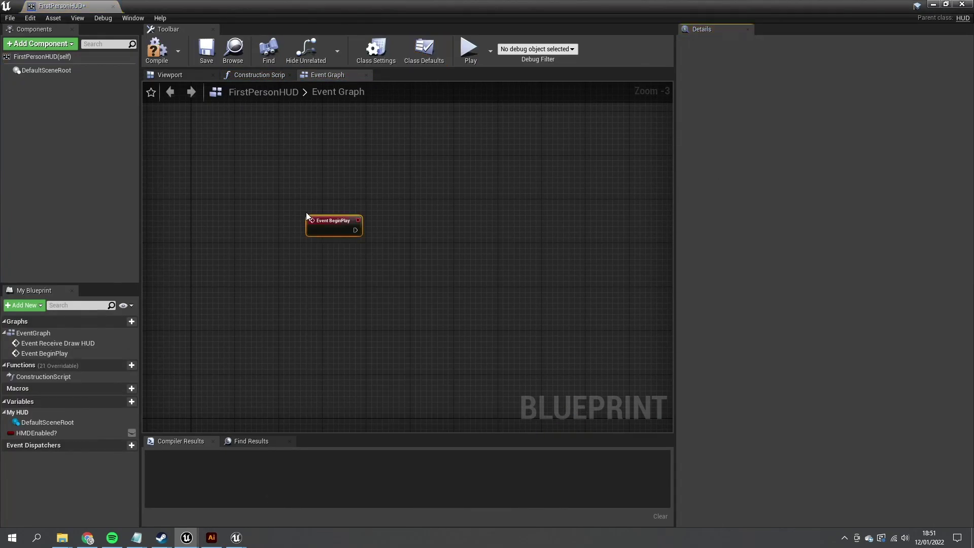
Add a Create Widget node connected to Event BeginPlay's execution output
{"action": "scroll", "coordinate": [306, 212], "scroll_direction": "up", "scroll_amount": 3}
{"action": "left_click_drag", "start_coordinate": [388, 248], "coordinate": [272, 235]}
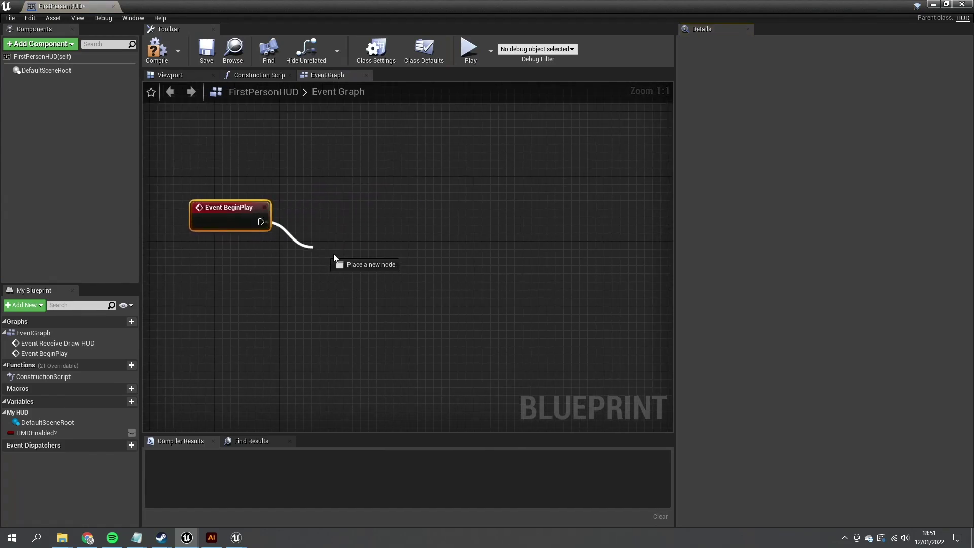
{"action": "left_click_drag", "start_coordinate": [334, 258], "coordinate": [337, 253]}
{"action": "type", "text": "create wid"}
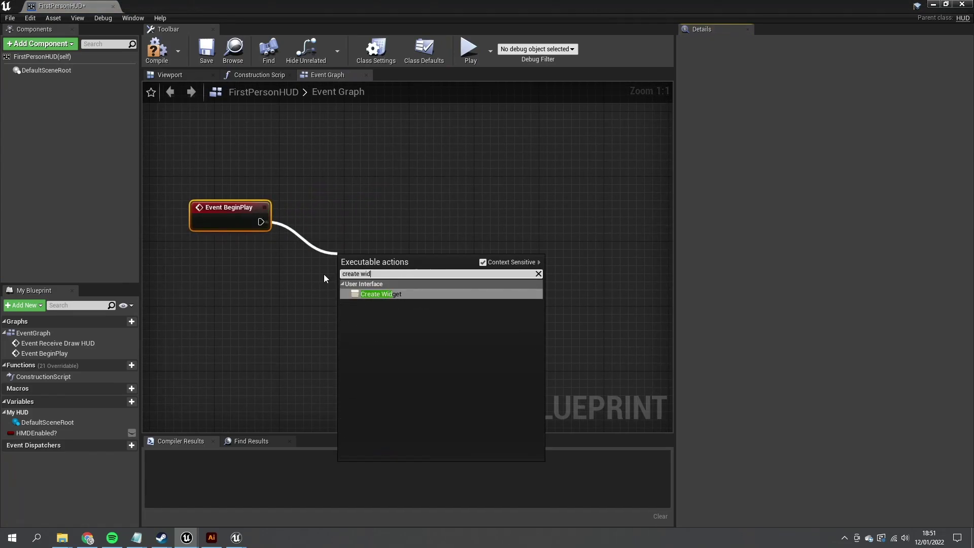
{"action": "type", "text": "g"}
{"action": "key", "text": "Return"}
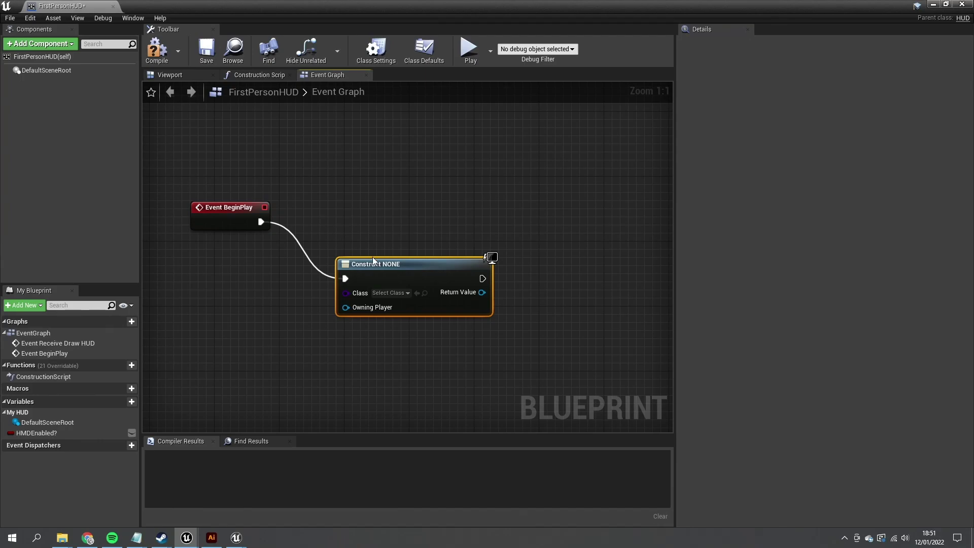
Align the Create Widget node with Event BeginPlay and set its class to HeadsUpDisplay_W
{"action": "left_click_drag", "start_coordinate": [391, 306], "coordinate": [392, 241]}
{"action": "left_click", "coordinate": [389, 228]}
{"action": "left_click", "coordinate": [408, 294]}
Add an Add to Viewport node from the Create Widget node's Return Value and align it beside that node
{"action": "right_click_drag", "start_coordinate": [476, 223], "coordinate": [322, 230]}
{"action": "left_click_drag", "start_coordinate": [323, 235], "coordinate": [371, 236]}
{"action": "type", "text": "add"}
{"action": "left_click", "coordinate": [422, 321]}
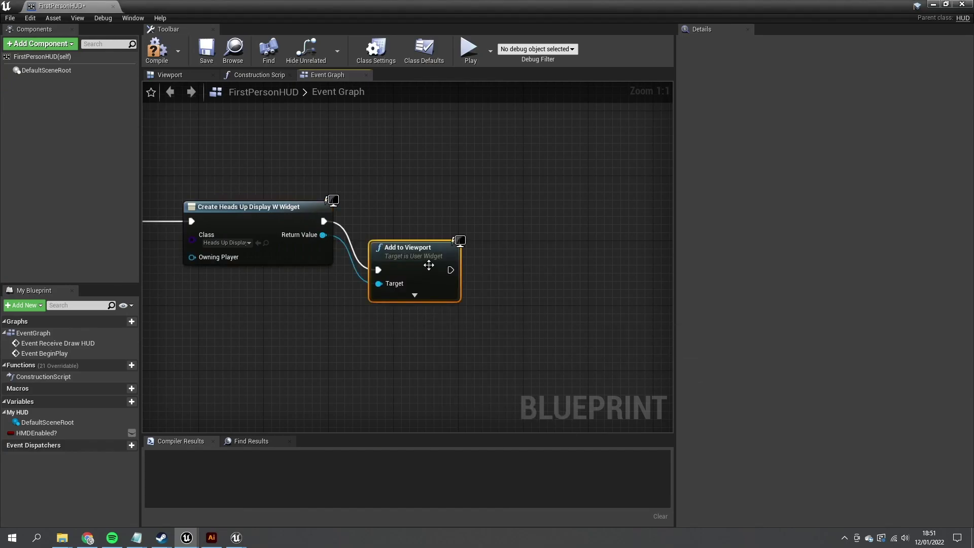
{"action": "left_click_drag", "start_coordinate": [429, 267], "coordinate": [437, 218]}
Compile and save the FirstPersonHUD blueprint and return to the level editor
{"action": "left_click", "coordinate": [156, 50]}
{"action": "left_click", "coordinate": [206, 51]}
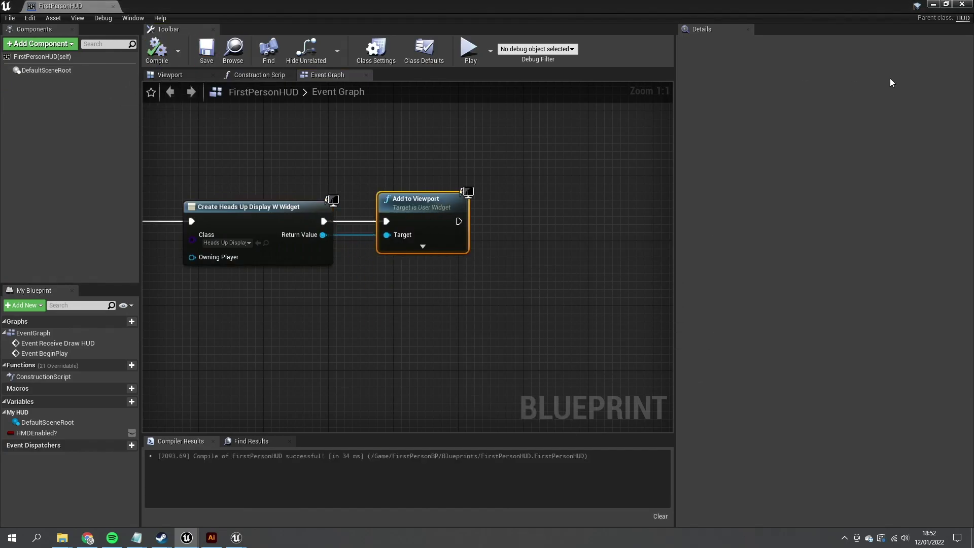
{"action": "left_click", "coordinate": [934, 5]}
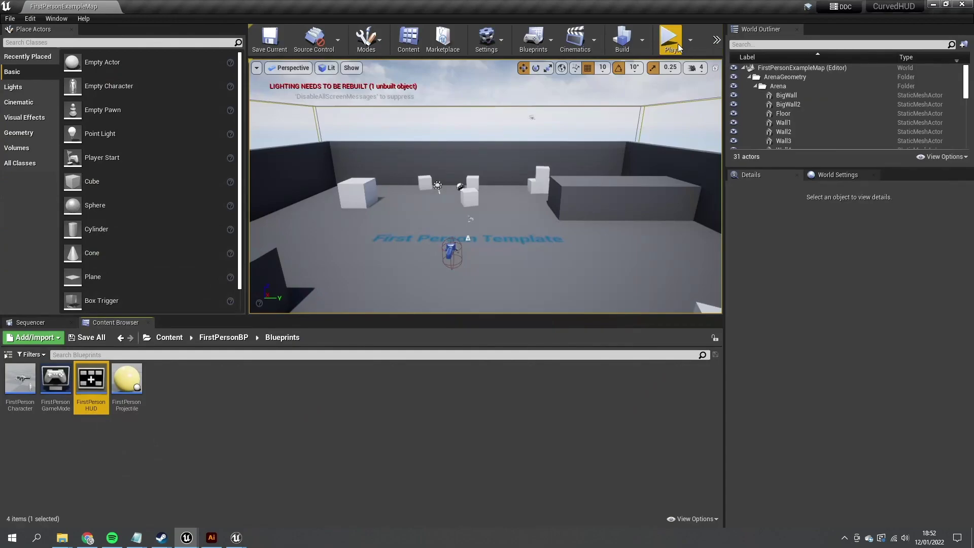
Play the level and walk around the arena to check the curved HUD in game
{"action": "left_click", "coordinate": [668, 43]}
{"action": "left_click", "coordinate": [477, 205]}
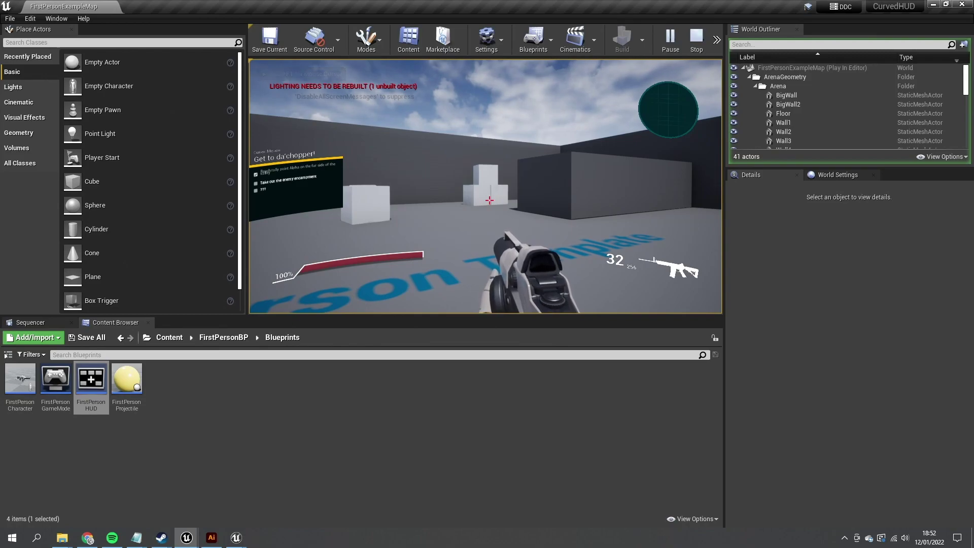
{"action": "key", "text": "w"}
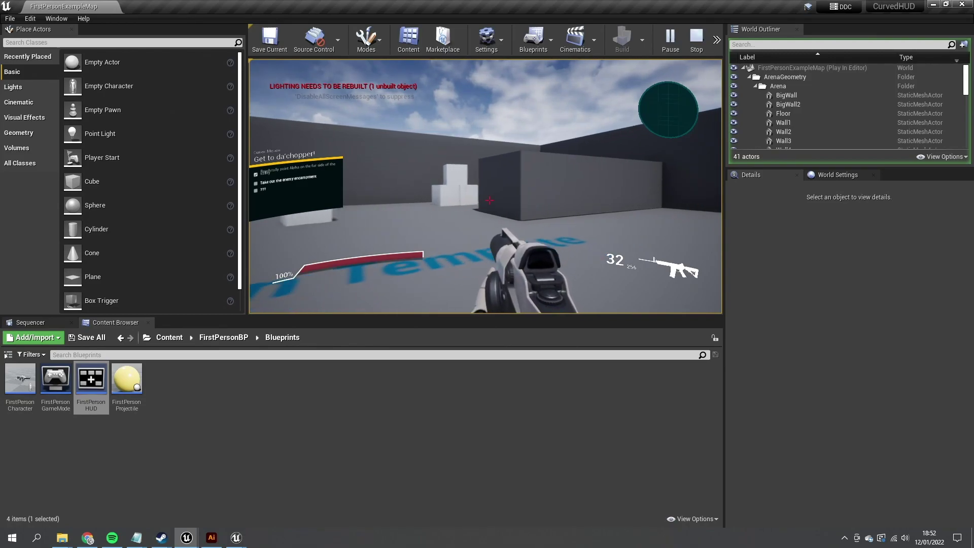
{"action": "key", "text": "a"}
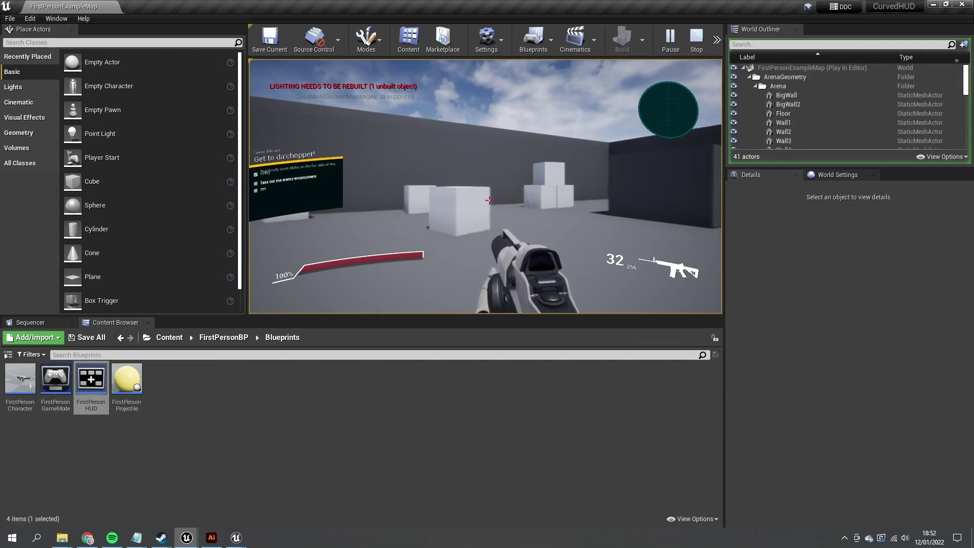
{"action": "key", "text": "d"}
{"action": "key", "text": "w"}
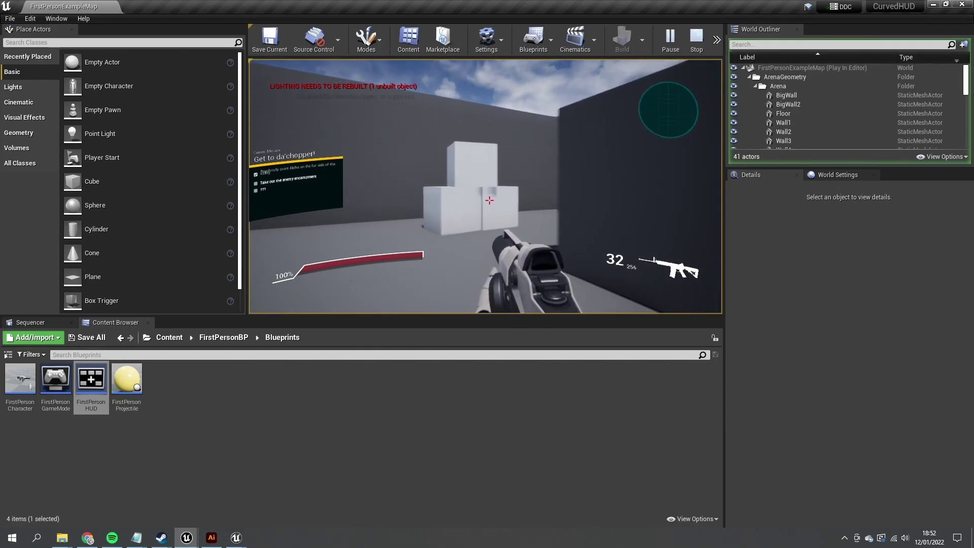
{"action": "key", "text": "s"}
{"action": "key", "text": "w"}
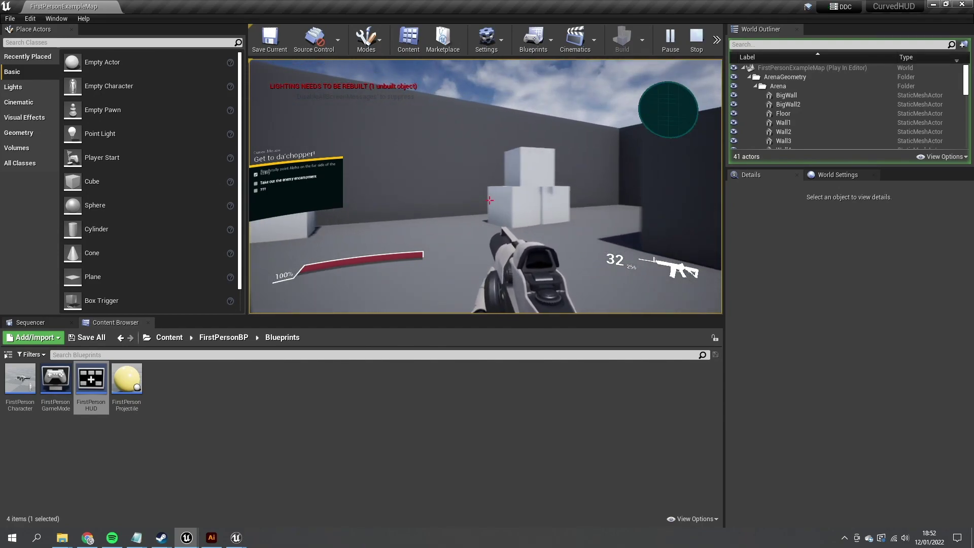
{"action": "key", "text": "s"}
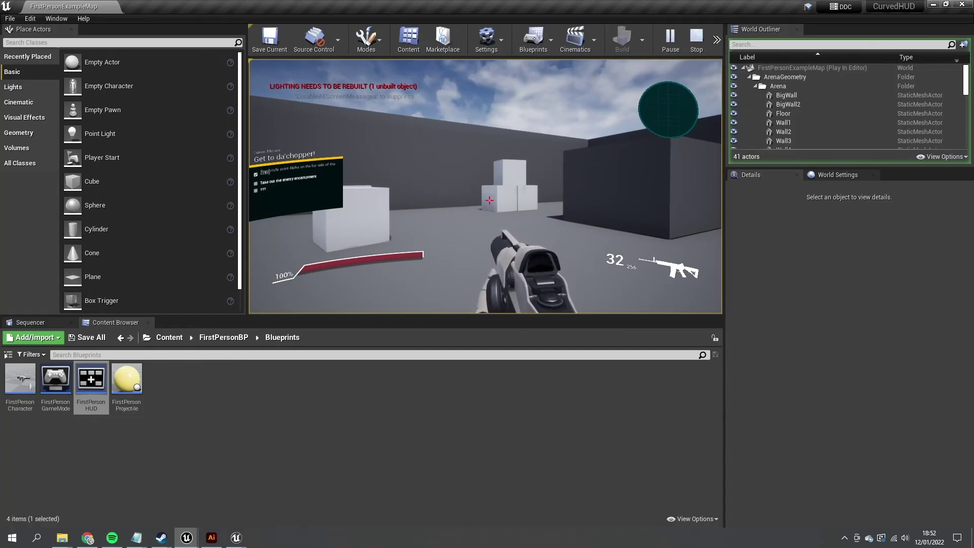
End the play session and open the CurvedEffect_M material from the Content folder's UI subfolder
{"action": "key", "text": "d"}
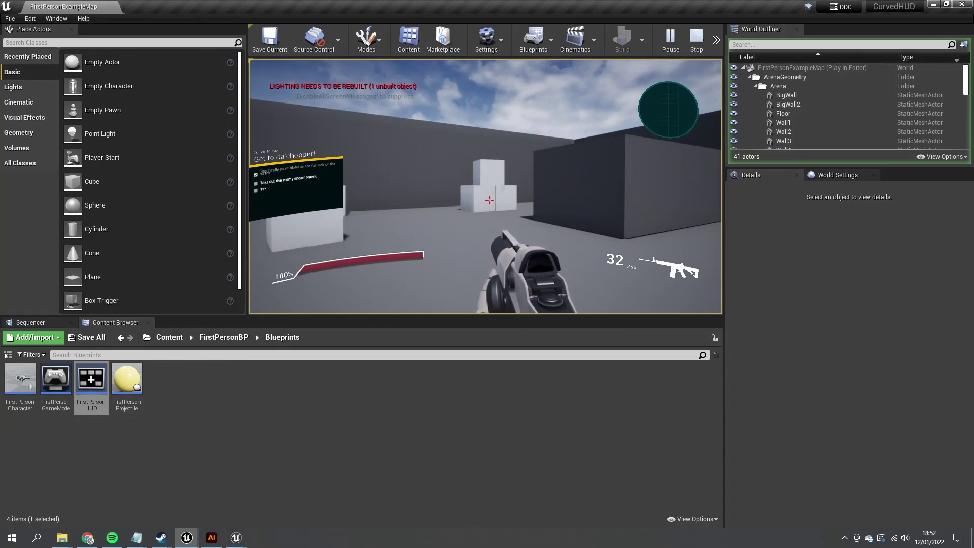
{"action": "key", "text": "Escape"}
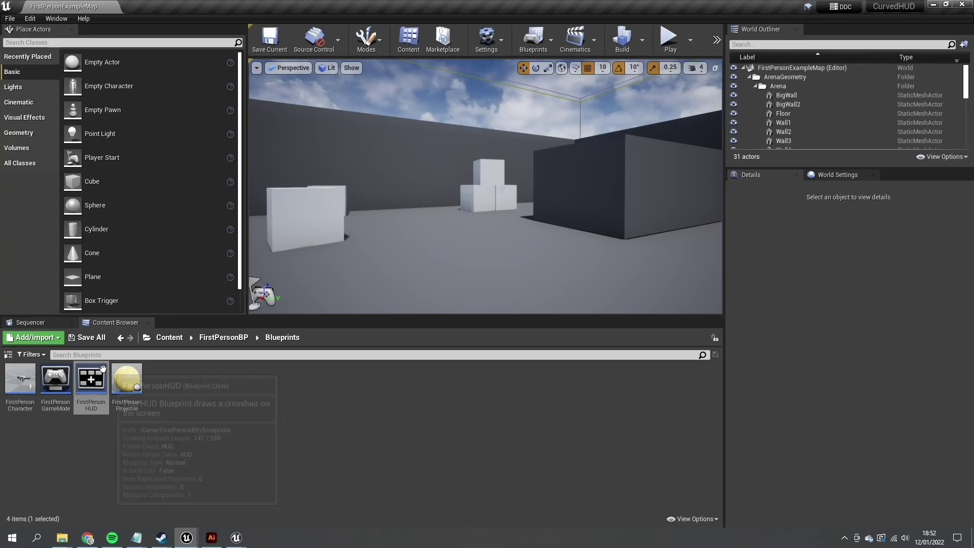
{"action": "left_click", "coordinate": [169, 338]}
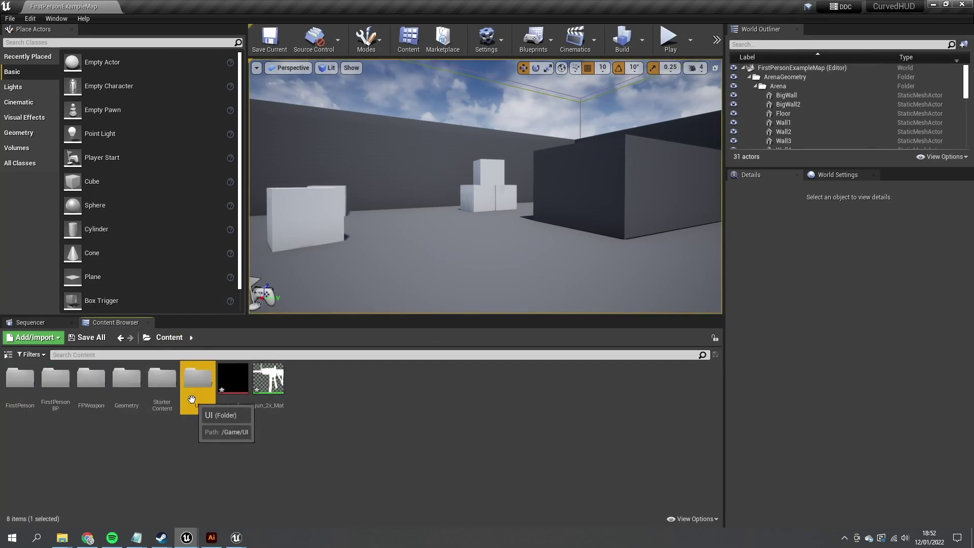
{"action": "double_click", "coordinate": [199, 381]}
{"action": "double_click", "coordinate": [89, 406]}
Try a default value of 0.6 for the DistortionAmount parameter, apply the material, and test the HUD briefly in game
{"action": "right_click_drag", "start_coordinate": [304, 263], "coordinate": [806, 239]}
{"action": "right_click_drag", "start_coordinate": [213, 203], "coordinate": [519, 212]}
{"action": "left_click", "coordinate": [376, 190]}
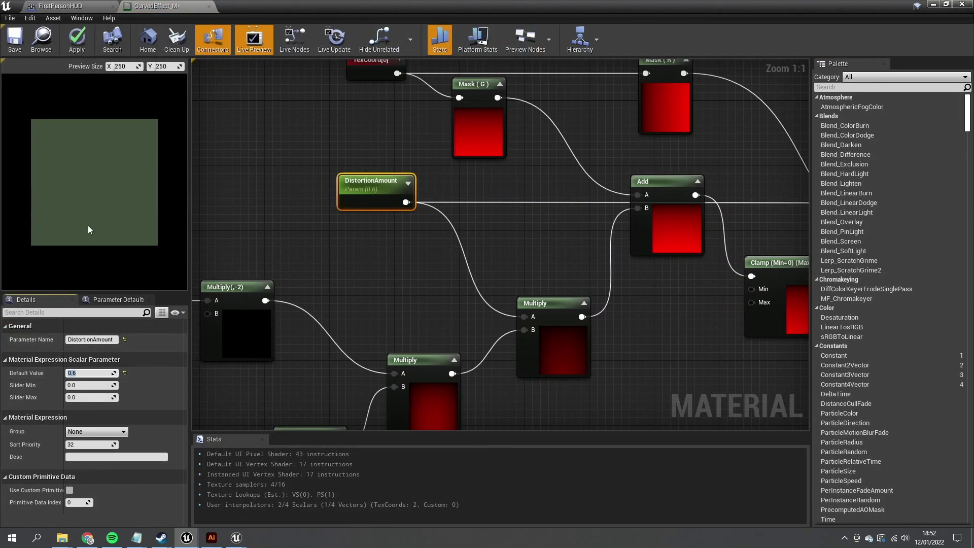
{"action": "left_click", "coordinate": [72, 46]}
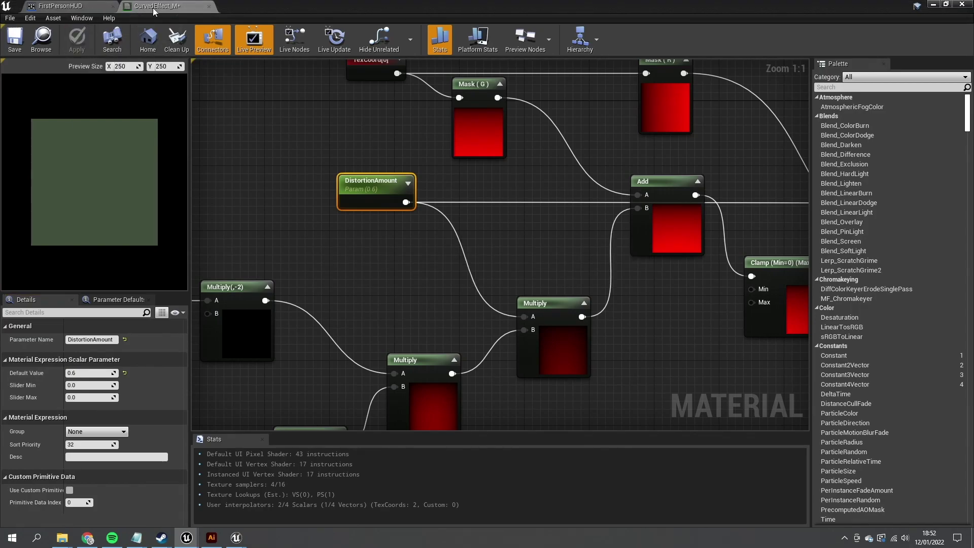
{"action": "left_click", "coordinate": [936, 5]}
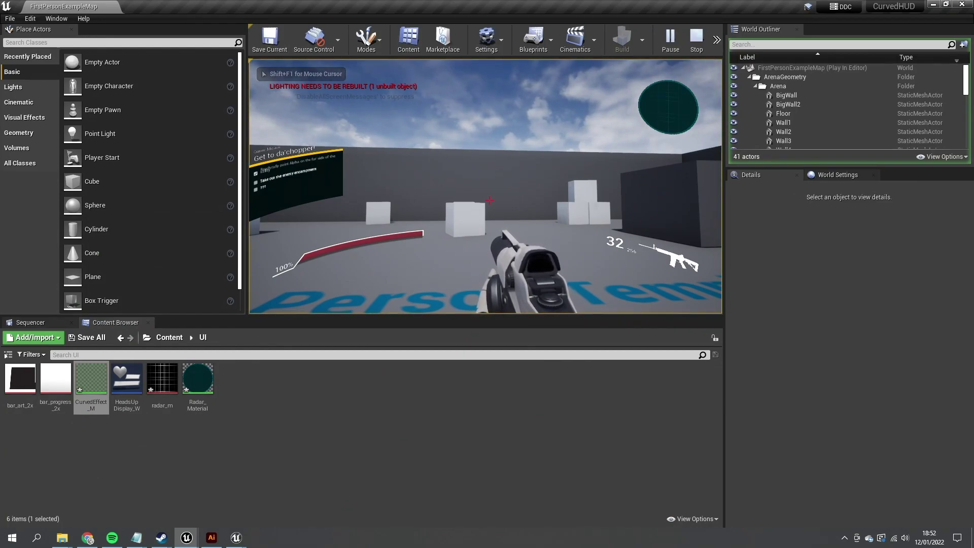
{"action": "key", "text": "Escape"}
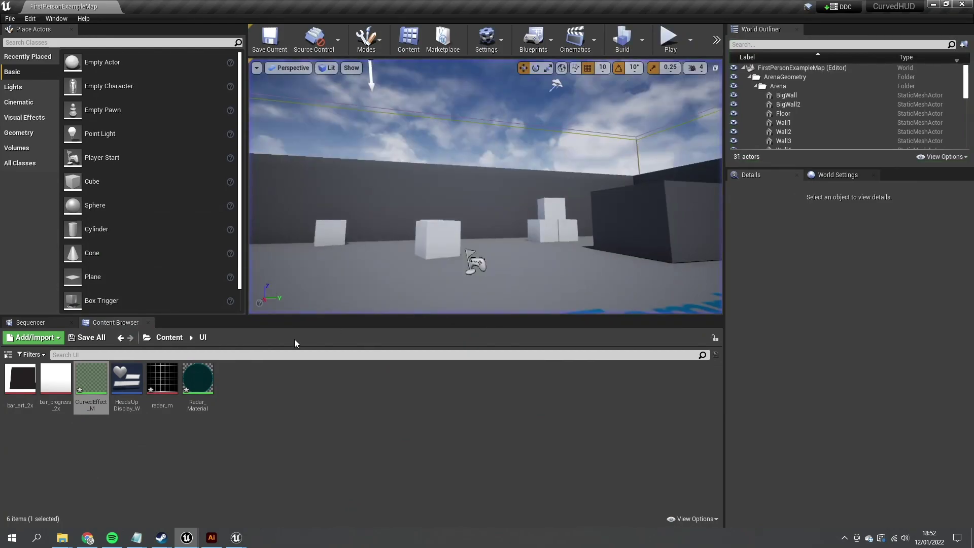
Set the DistortionAmount parameter's default value to 0.1 in CurvedEffect_M, apply the change, and return to the level editor
{"action": "double_click", "coordinate": [96, 380]}
{"action": "left_click", "coordinate": [99, 372]}
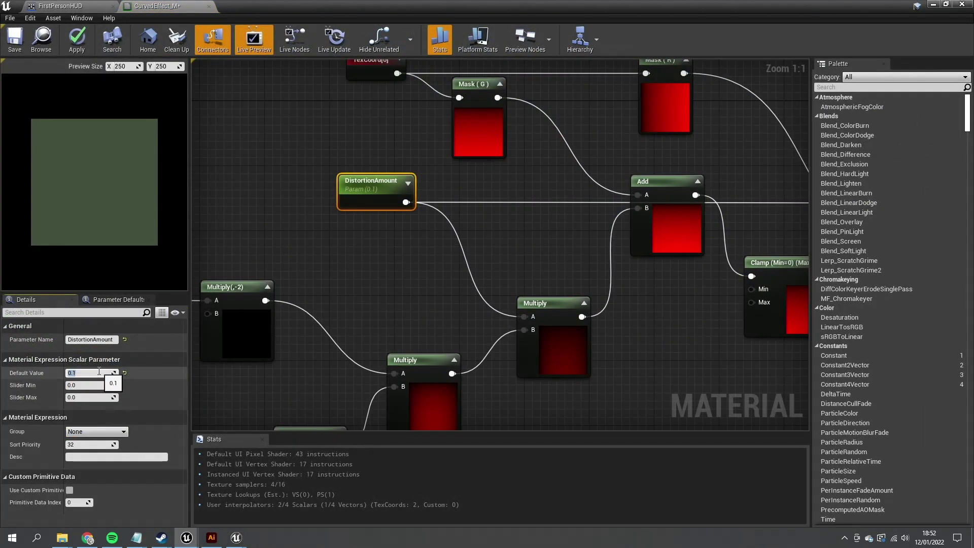
{"action": "left_click", "coordinate": [77, 40]}
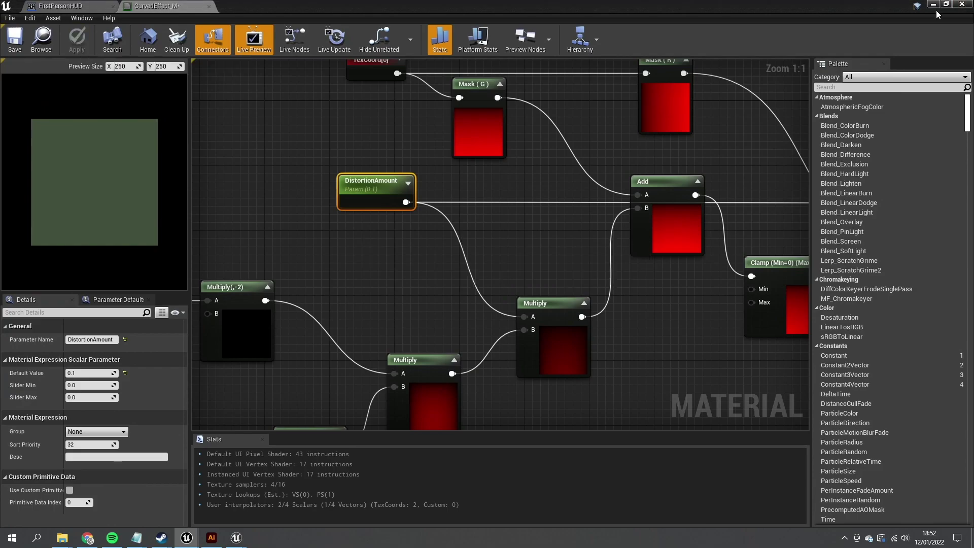
{"action": "left_click", "coordinate": [933, 4]}
Play the level and move around the arena to check how the HUD curves with the 0.1 distortion
{"action": "left_click", "coordinate": [670, 39]}
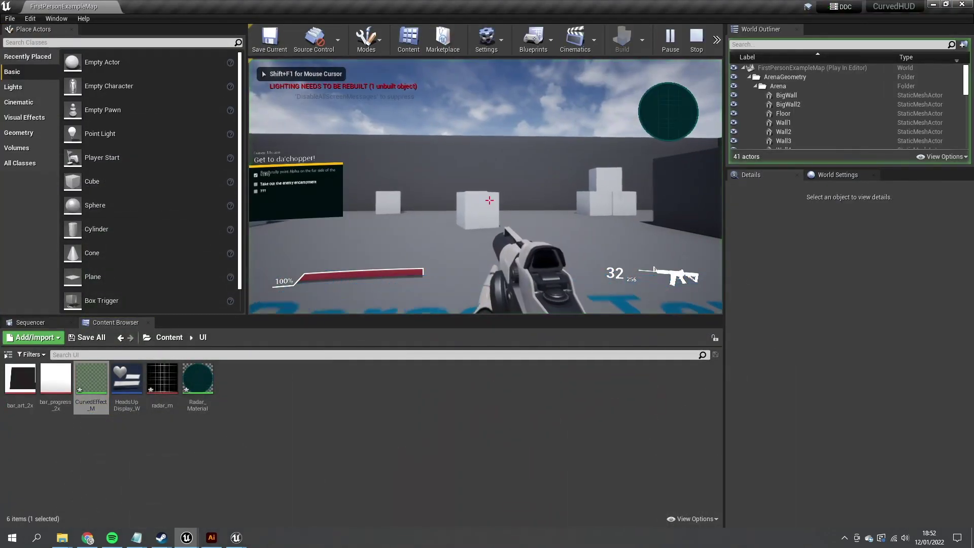
{"action": "key", "text": "w"}
{"action": "key", "text": "w"}
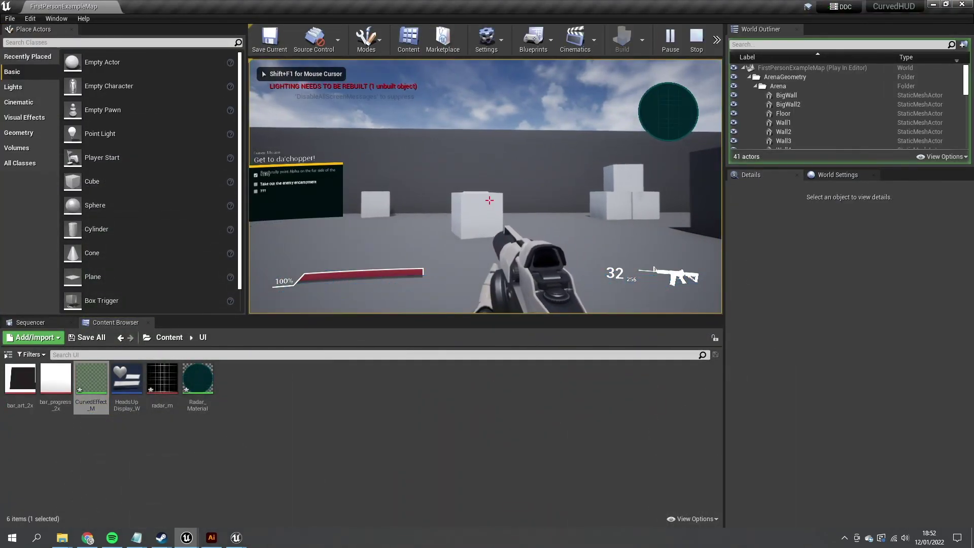
{"action": "key", "text": "d"}
{"action": "key", "text": "a"}
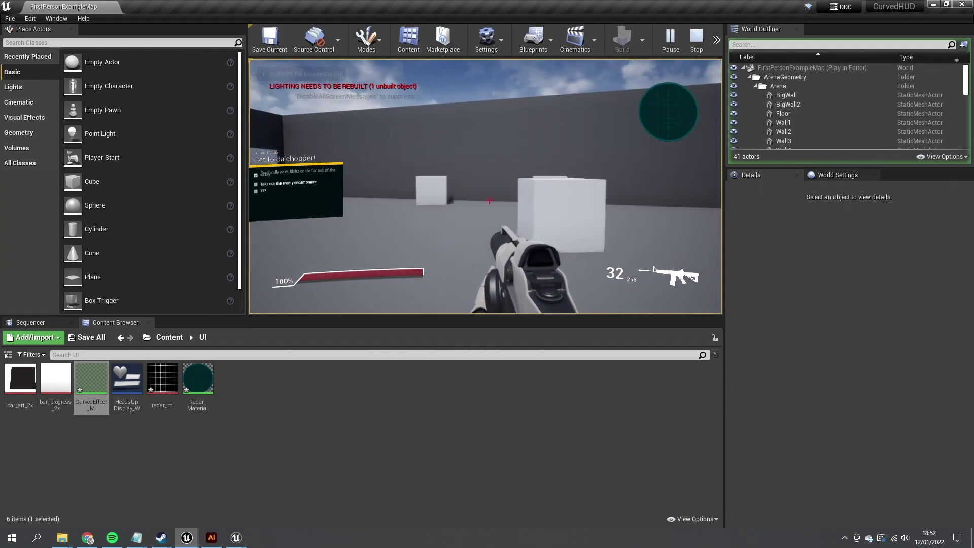
{"action": "key", "text": "d"}
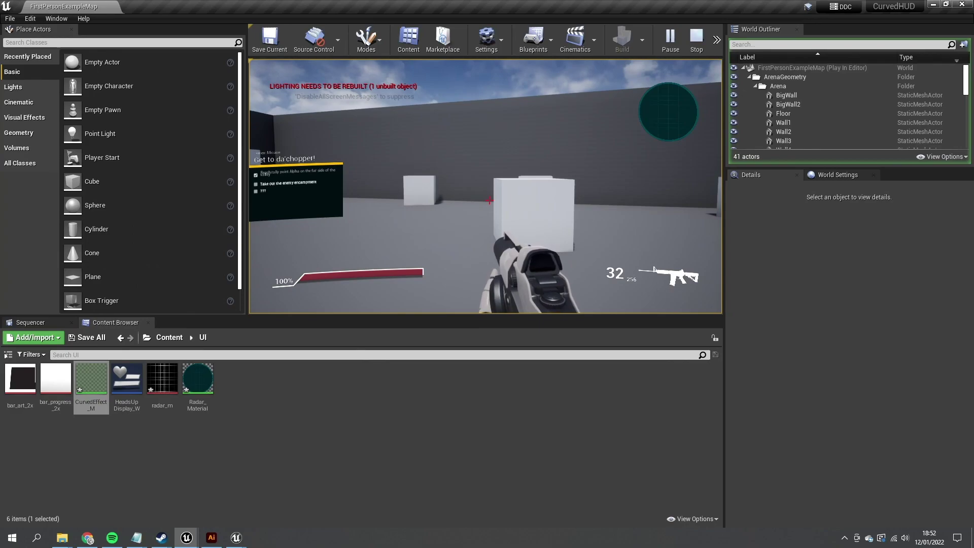
{"action": "key", "text": "a"}
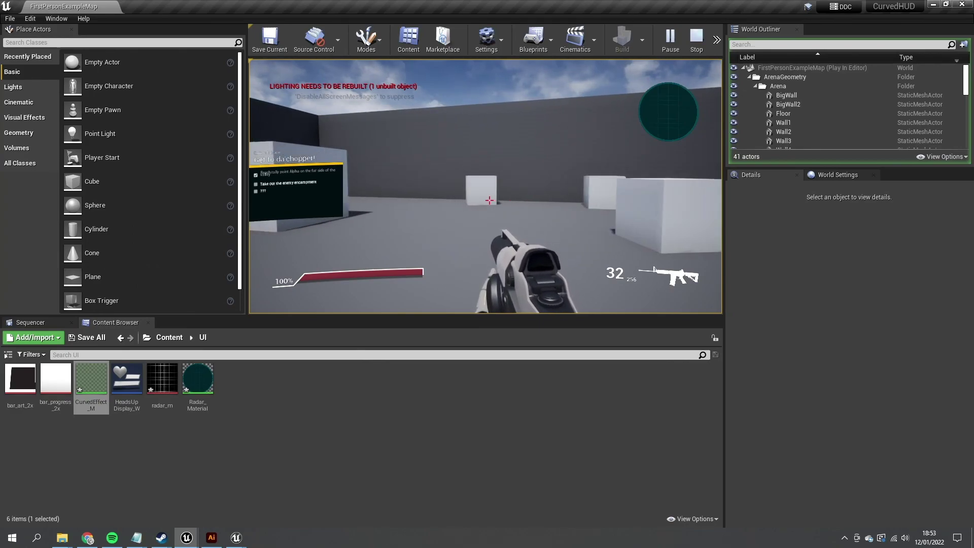